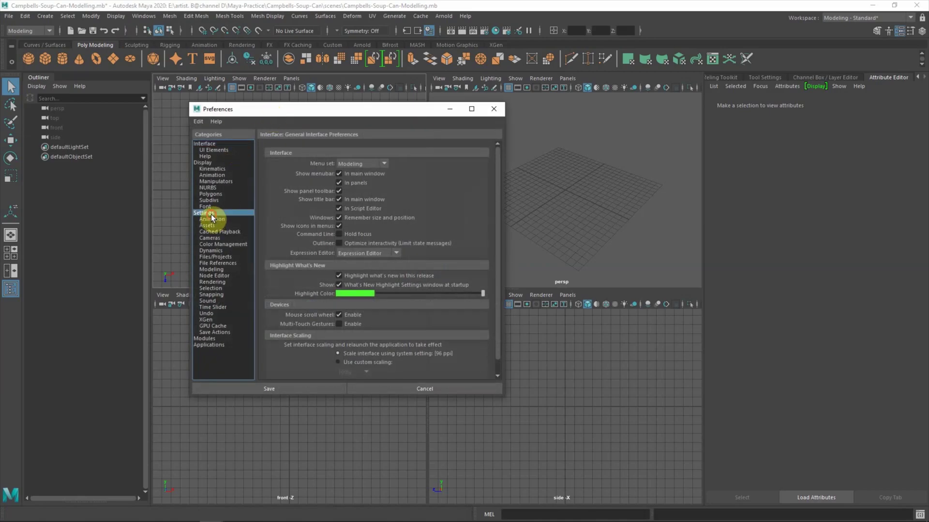
Step: Set the working units in the Settings preferences
left_click(352, 186)
left_click(355, 206)
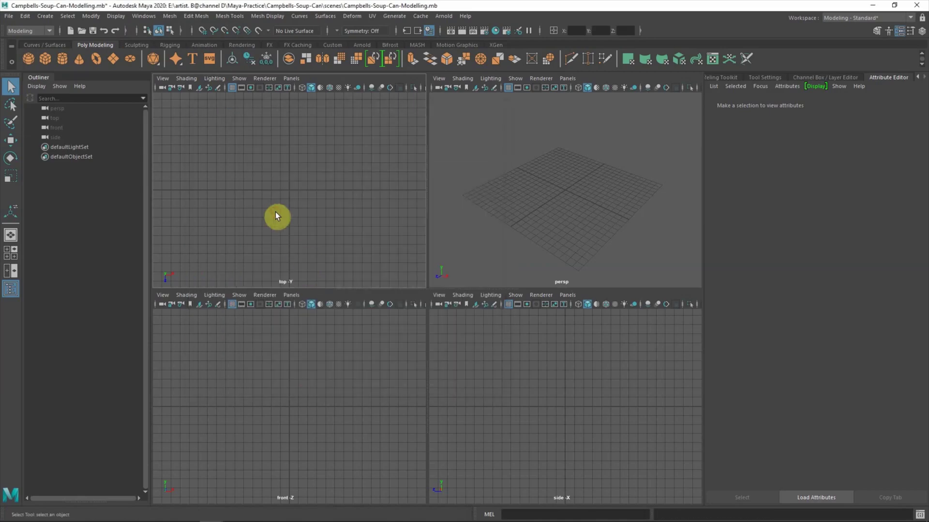
Step: Create a polygon cube with width 6.8, height 10.1 and depth 6.8 as a size reference
left_click(49, 60)
left_click(805, 104)
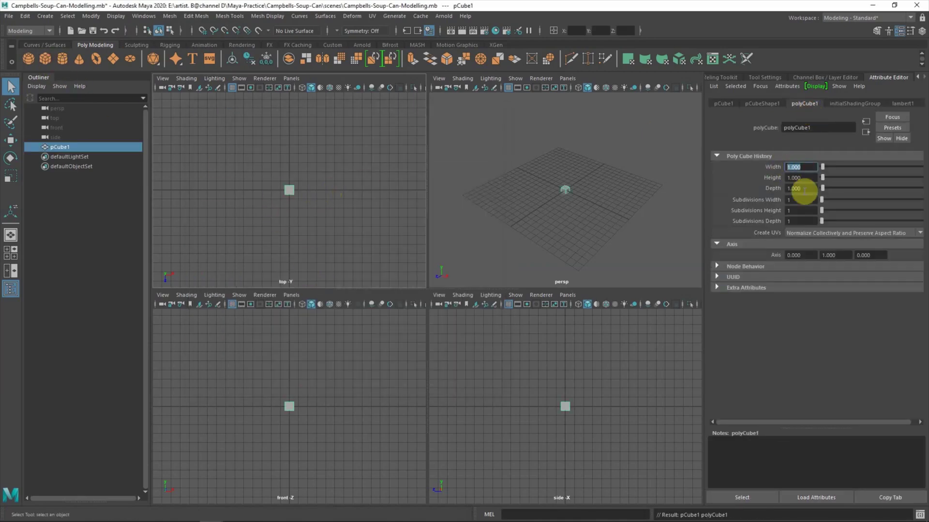
type("6.8")
key("Tab")
type("10.1")
key("Tab")
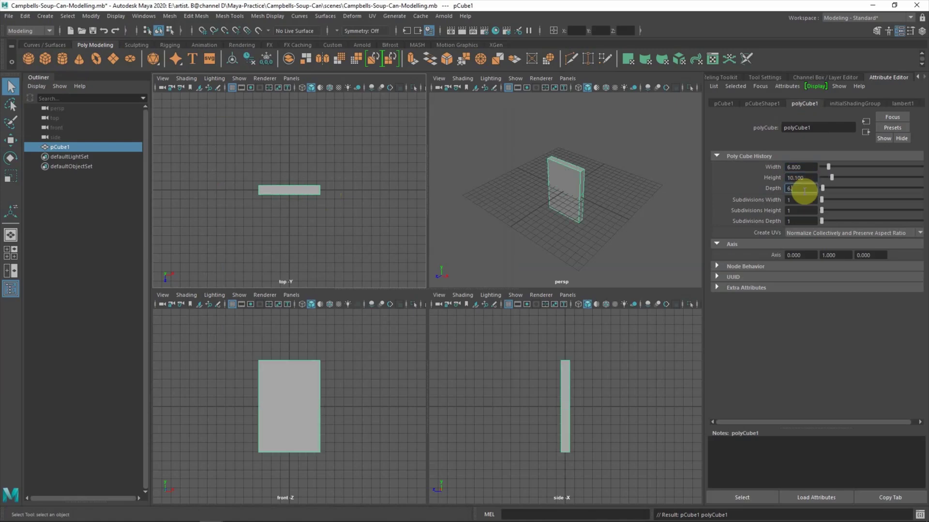
type("6.8")
key("Tab")
Step: Put the cube on a new display layer named size_reference and set the layer to template display
left_click(921, 31)
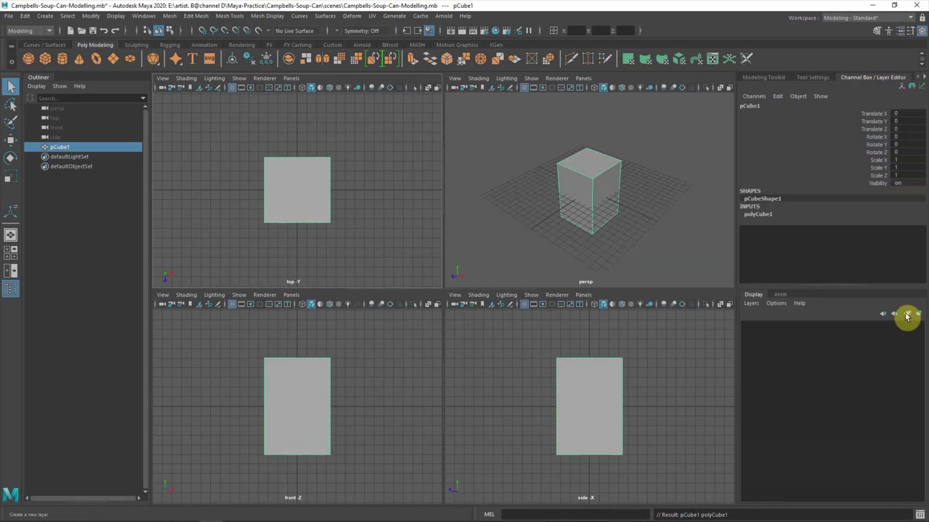
double_click(794, 325)
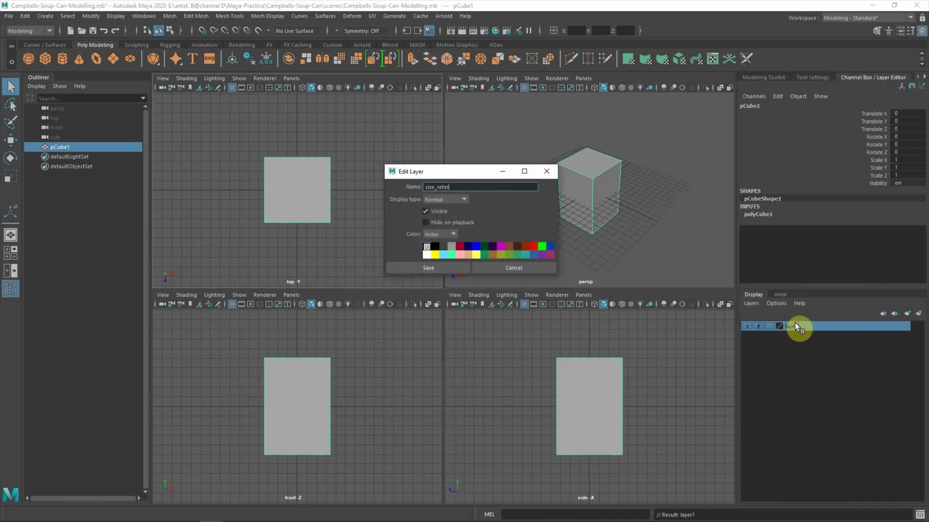
left_click(428, 268)
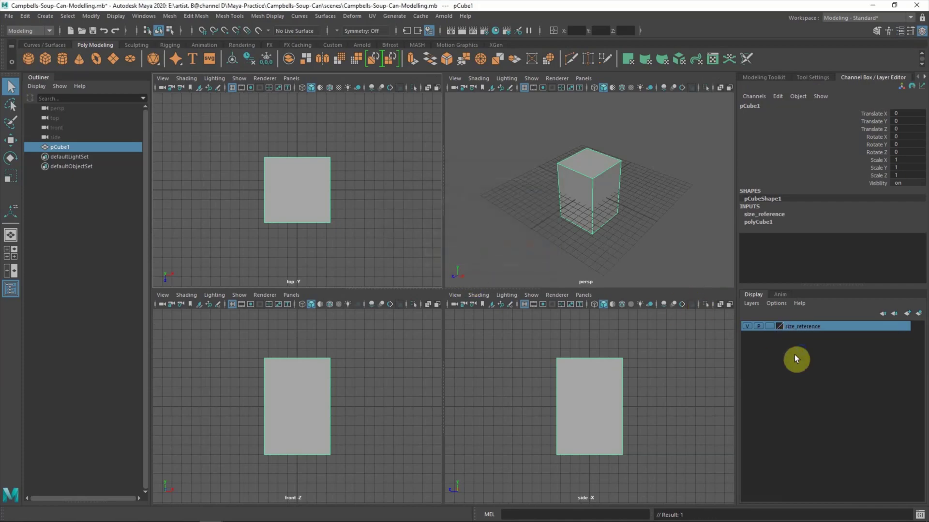
left_click(769, 327)
left_click(526, 248)
left_click_drag(589, 250, 661, 231, "alt")
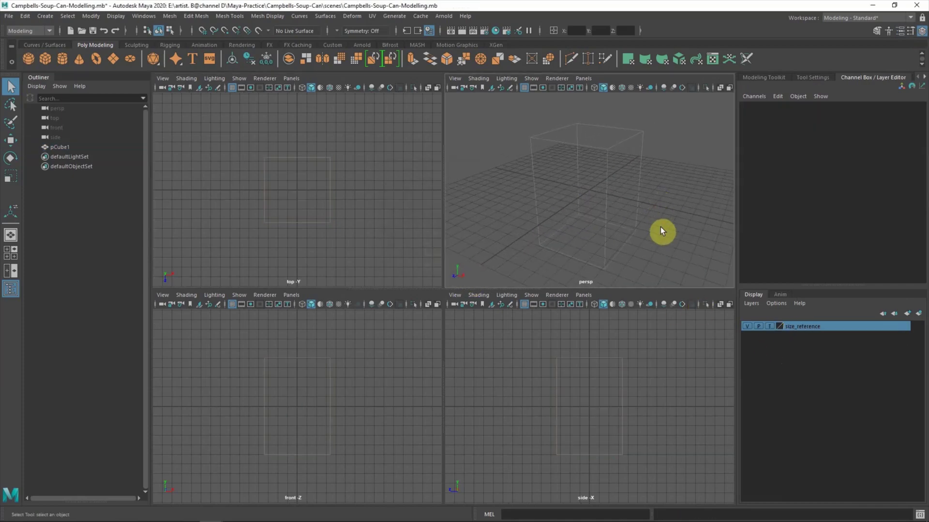
Step: Create a polygon plane with its width and height subdivisions set to 1
left_click(113, 58)
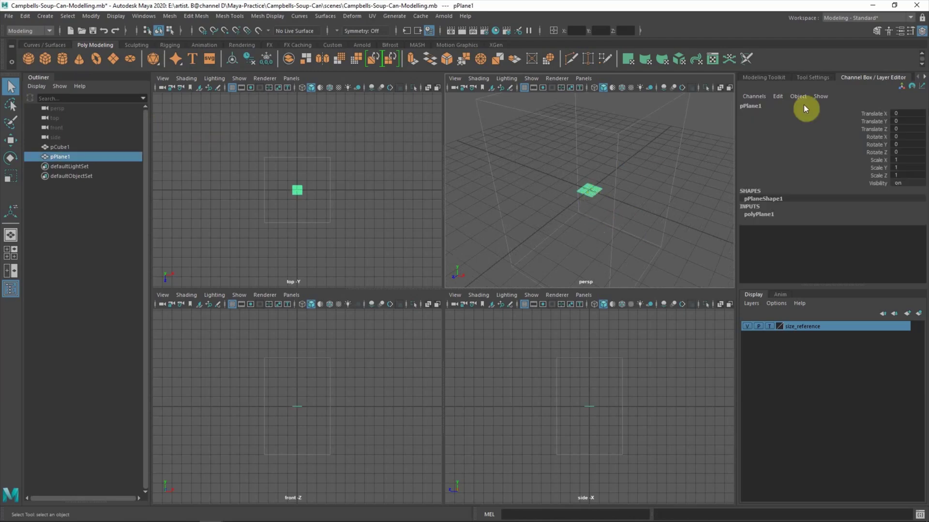
left_click(910, 32)
left_click(889, 77)
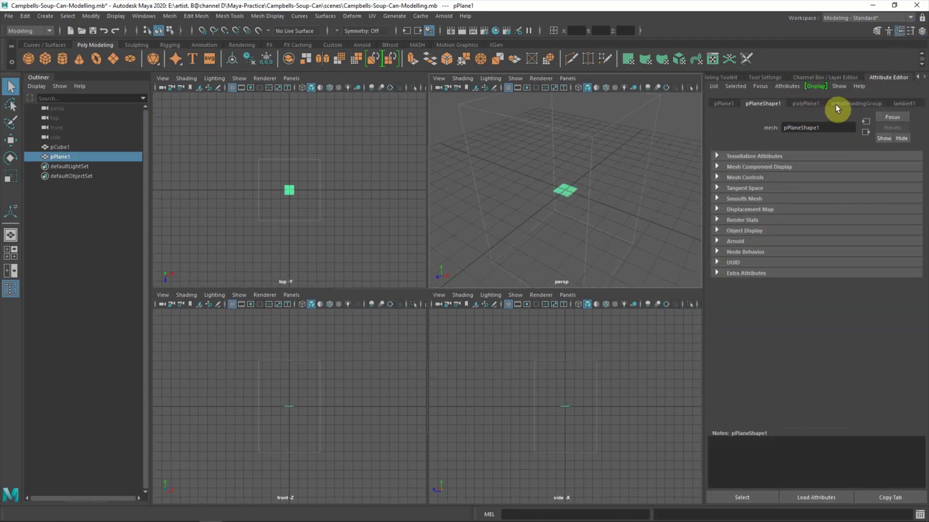
left_click(805, 103)
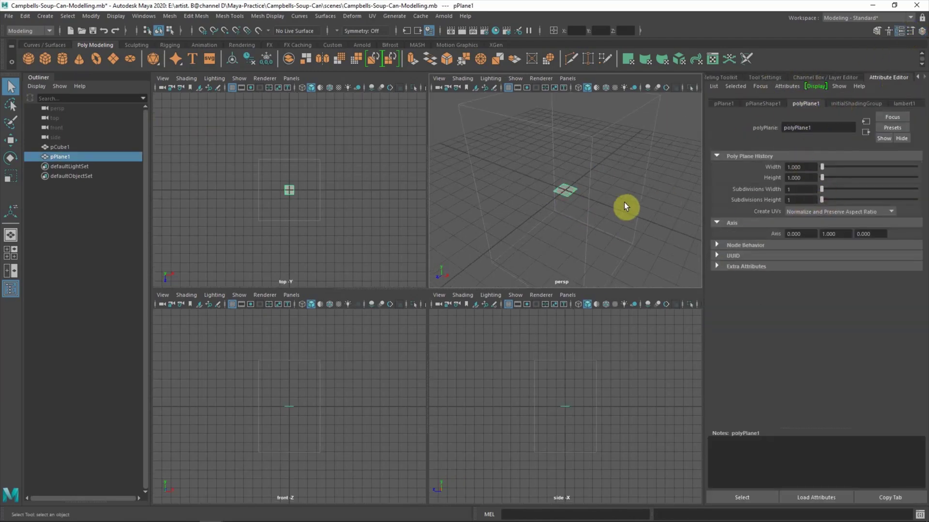
Step: Assign a new Lambert material to the plane and load soup-can-front.jpg as its color file texture
right_click_drag(564, 192, 600, 458)
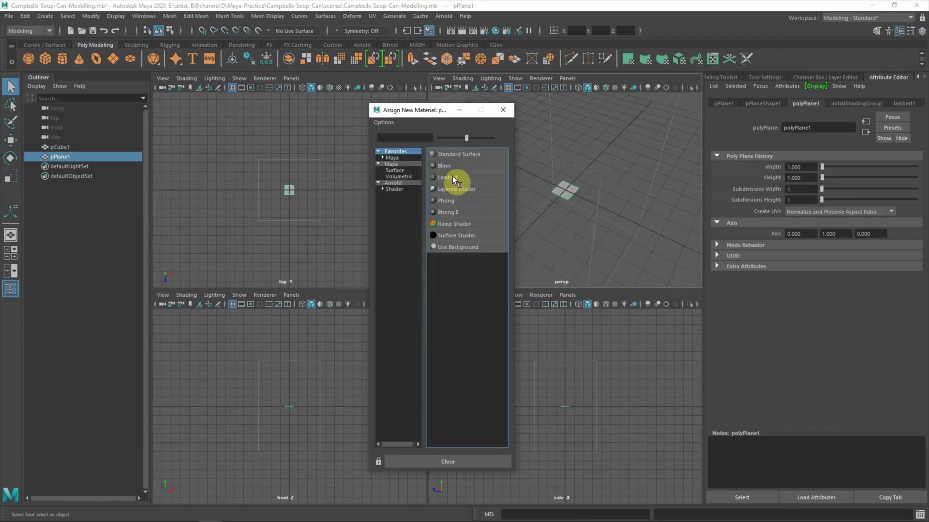
left_click(454, 179)
left_click(911, 212)
left_click(147, 194)
left_click(907, 235)
left_click(201, 154)
left_click(567, 406)
left_click(565, 190)
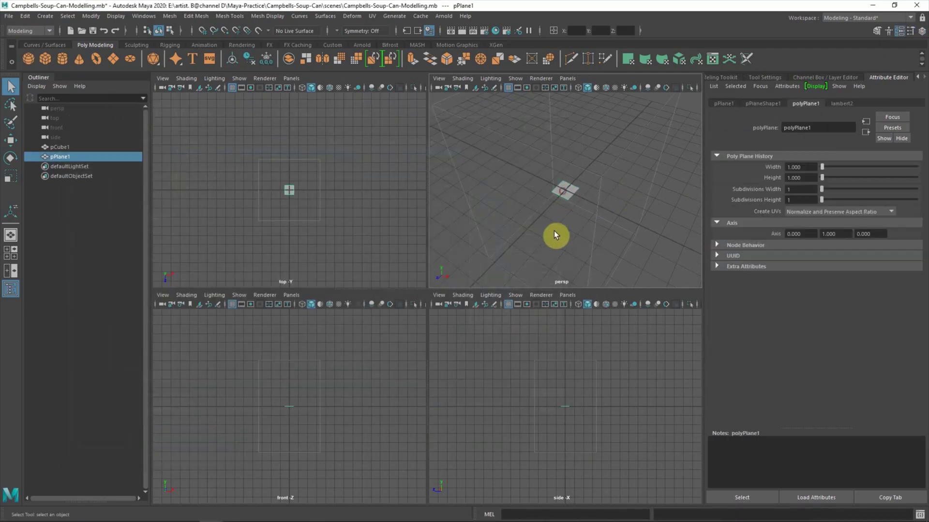
Step: Rename the plane's Lambert material to front_shape_reference
left_click(840, 104)
type("fro")
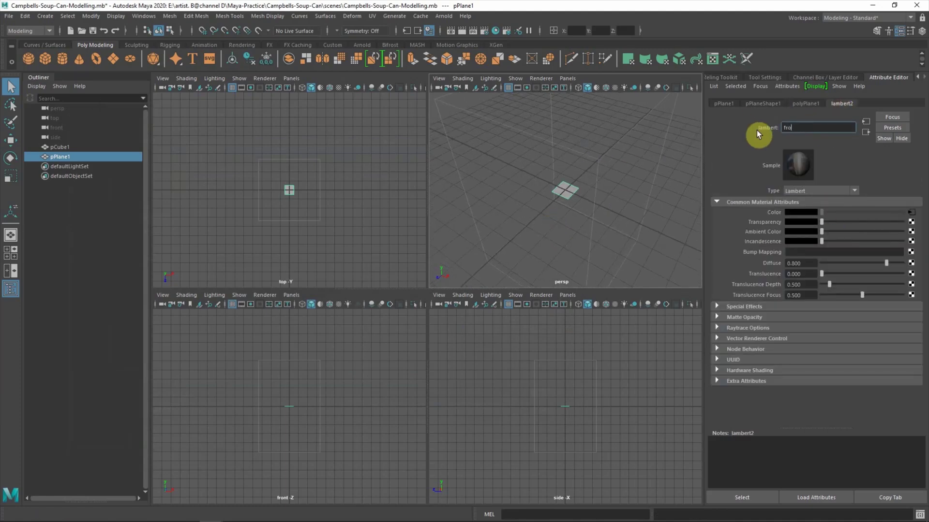
type("nt-shape-reference_reference")
key("Return")
Step: Enable hardware texturing in the perspective and front views and rotate the plane 90 degrees about X
left_click(463, 79)
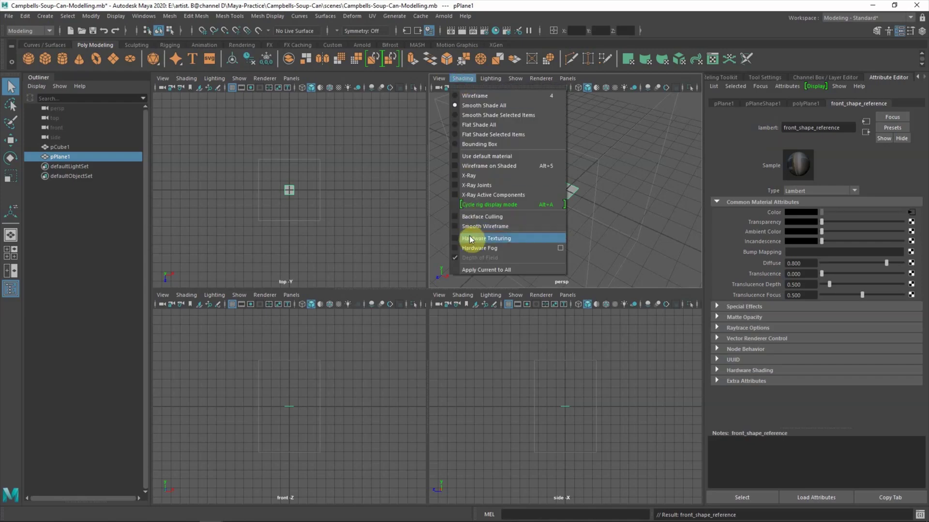
left_click(481, 239)
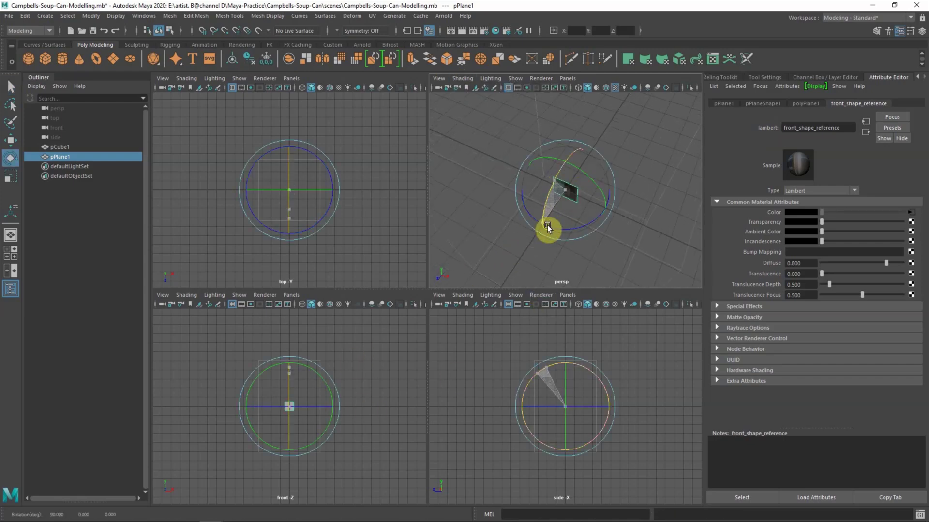
left_click(388, 381)
key("space")
left_click(187, 79)
left_click(210, 237)
left_click(428, 299)
Step: Scale the front image plane to about 6.76 in width and 10.67 in height so the can matches the size reference
key("r")
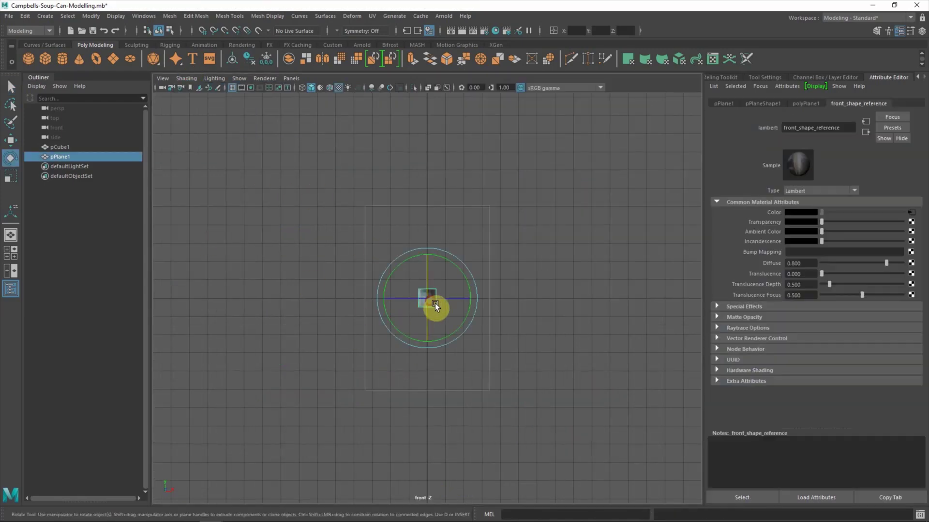
scroll(465, 299, "down", 5)
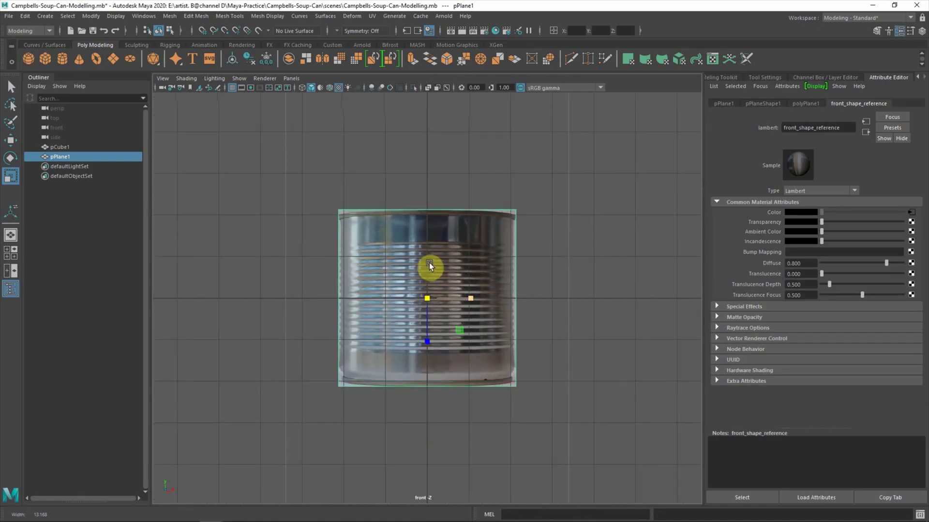
left_click_drag(428, 298, 495, 308)
left_click_drag(427, 367, 433, 371)
left_click(579, 268)
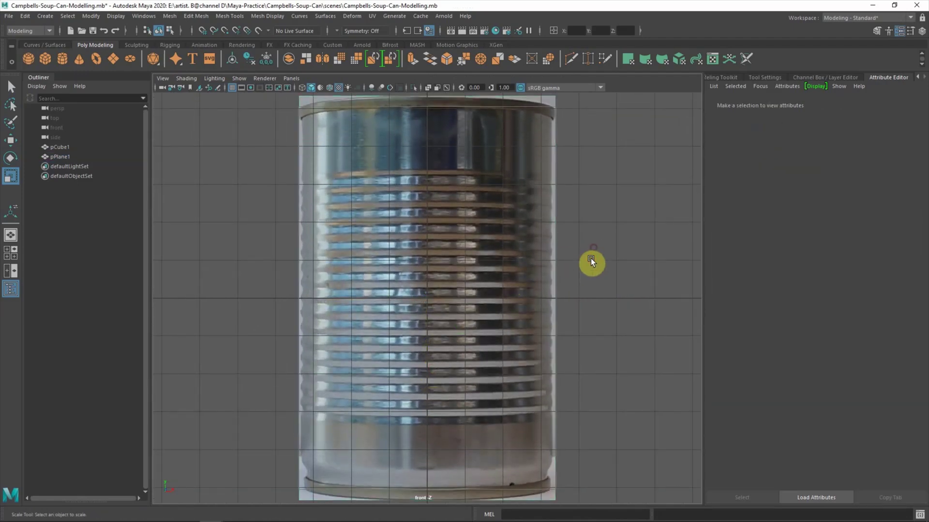
Step: Create a second polygon plane with its width and height subdivisions set to 1
key("space")
scroll(543, 234, "down", 5)
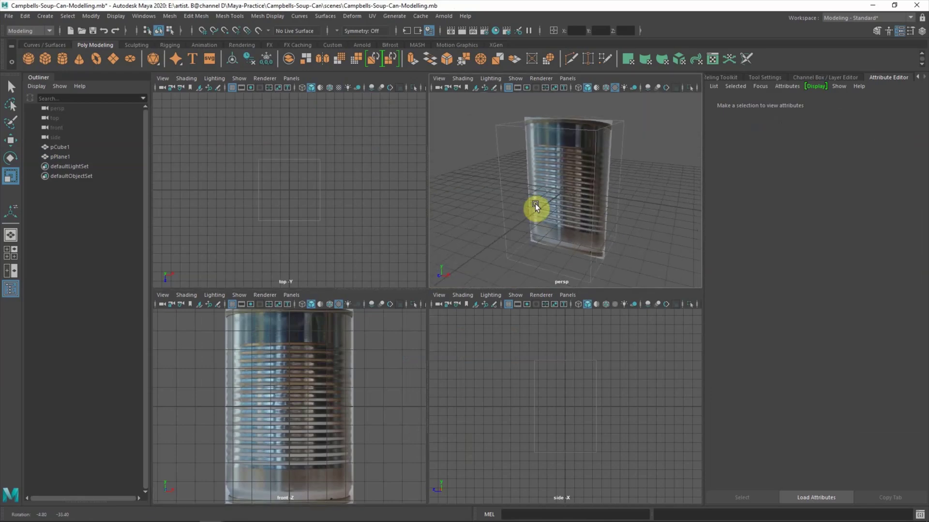
left_click(114, 60)
left_click(797, 103)
double_click(800, 189)
type("1")
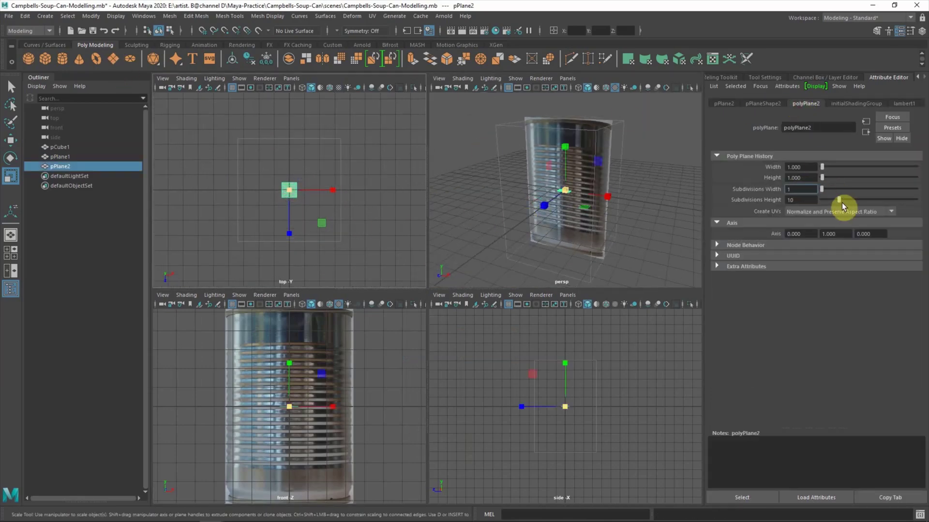
left_click(364, 173)
key("ctrl+z")
Step: Assign a new Lambert material named top_shape_reference to the second plane
right_click_drag(292, 195, 279, 462)
left_click(426, 209)
type("top-shape-")
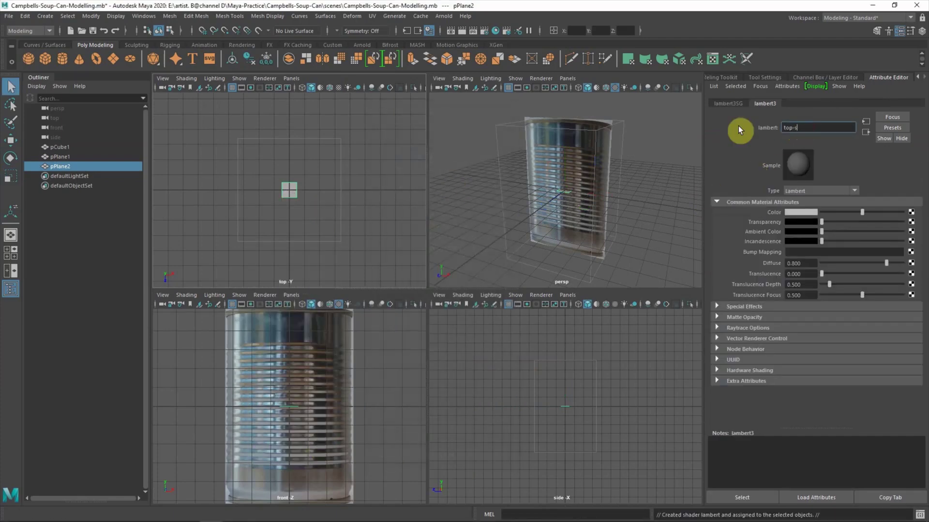
key("BackSpace")
key("BackSpace")
key("BackSpace")
key("BackSpace")
key("BackSpace")
key("BackSpace")
key("BackSpace")
type("_shape_reference")
key("Return")
Step: Load soup-can-top.jpg as the color file texture of the top_shape_reference material
left_click(911, 212)
left_click(167, 204)
left_click(907, 236)
left_click(228, 157)
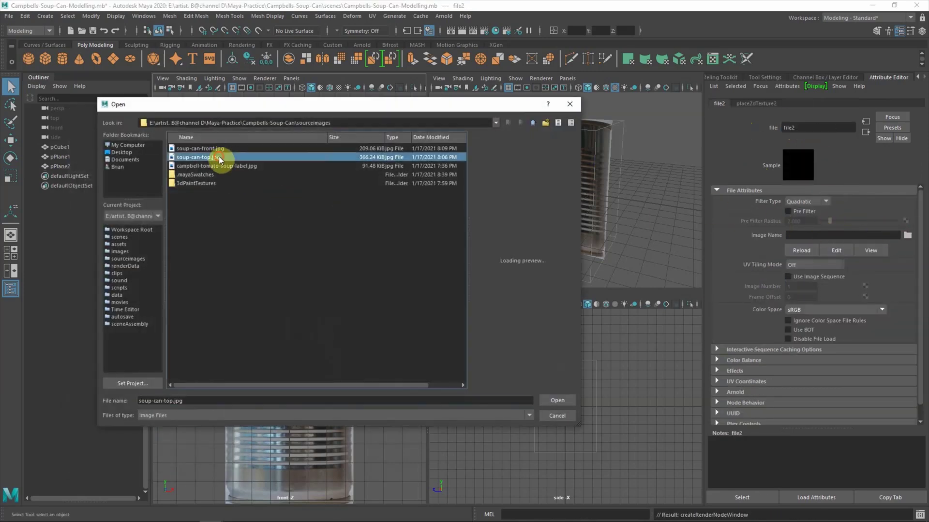
left_click(554, 400)
Step: Enable hardware texturing in the top view and scale the second plane uniformly to match the size reference outline
right_click_drag(526, 221, 586, 216, "alt")
left_click(289, 190)
left_click(187, 79)
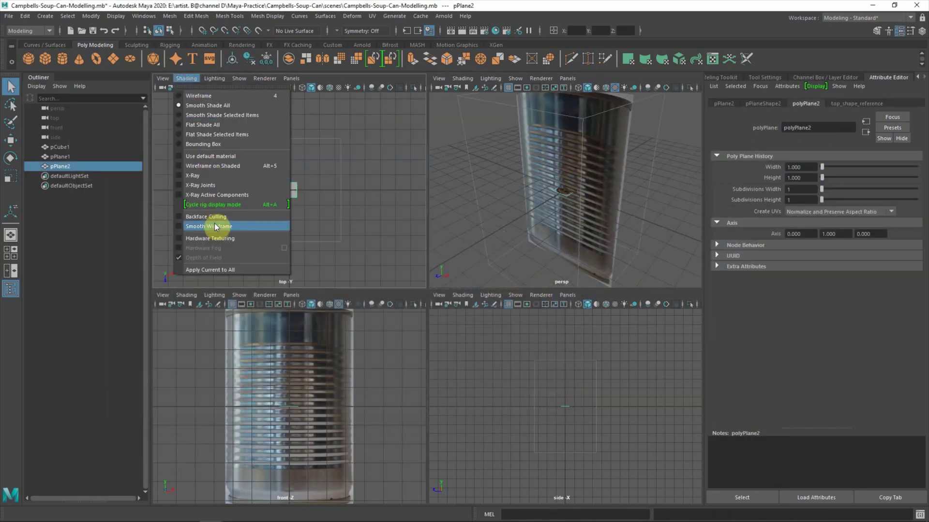
left_click(216, 225)
key("r")
left_click_drag(290, 190, 340, 197)
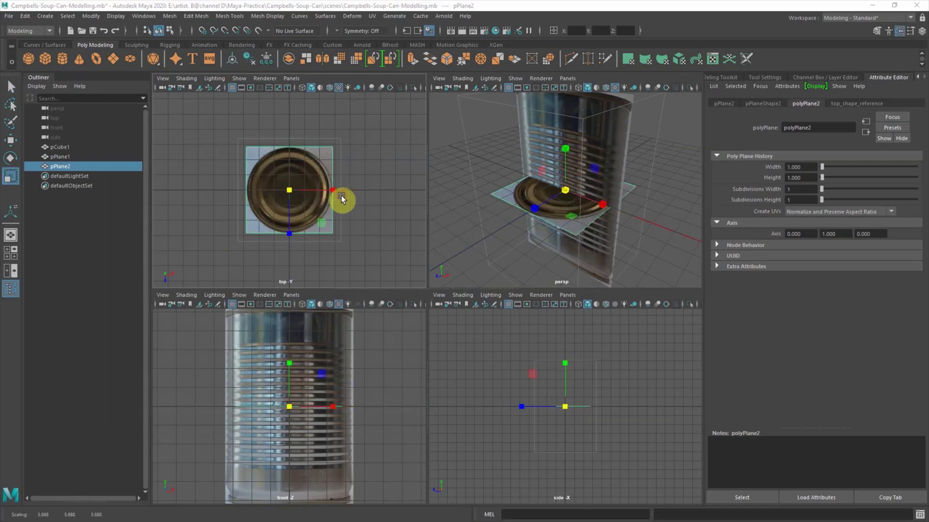
key("space")
scroll(445, 310, "up", 3)
left_click_drag(461, 332, 469, 331)
left_click(623, 265)
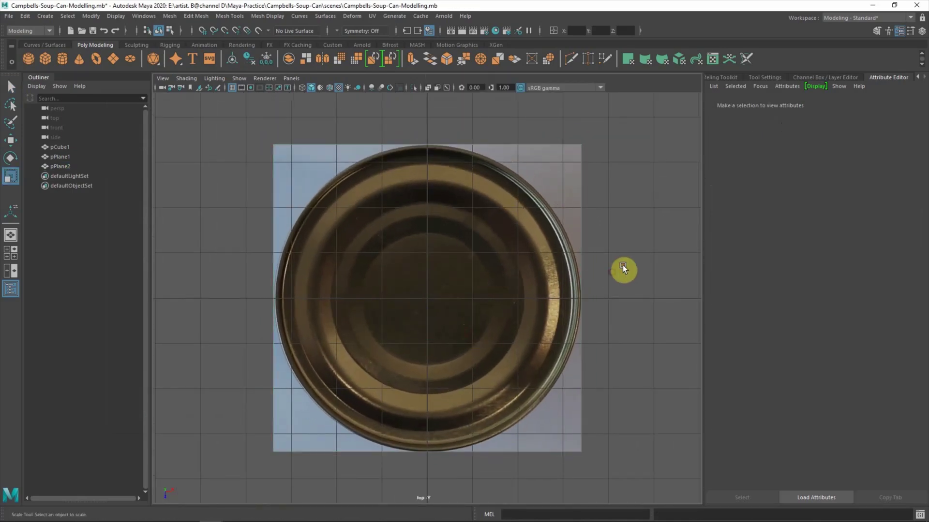
Step: Put both image planes on a new display layer named shape_reference
key("space")
left_click_drag(544, 210, 524, 216, "alt")
left_click(530, 195)
left_click(544, 156, "shift")
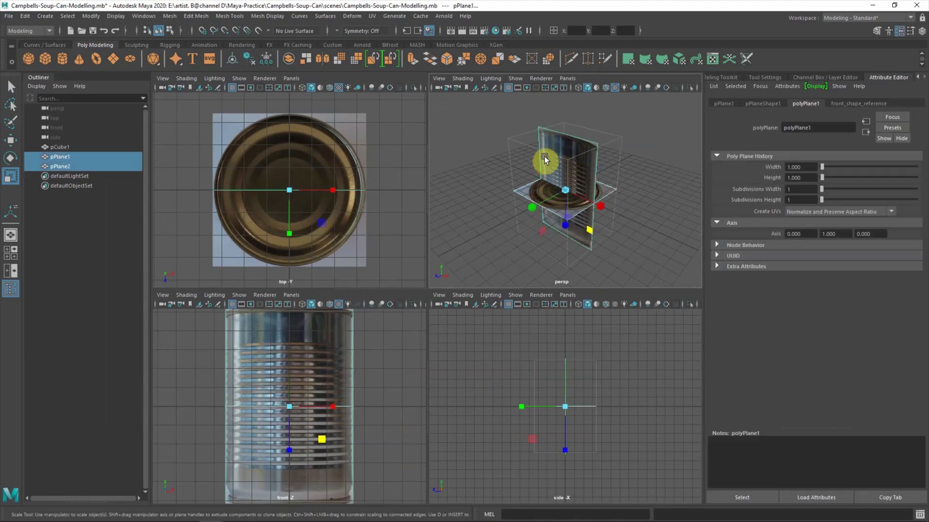
key("q")
left_click(852, 80)
left_click(906, 314)
right_click(794, 326)
left_click(799, 330)
double_click(797, 326)
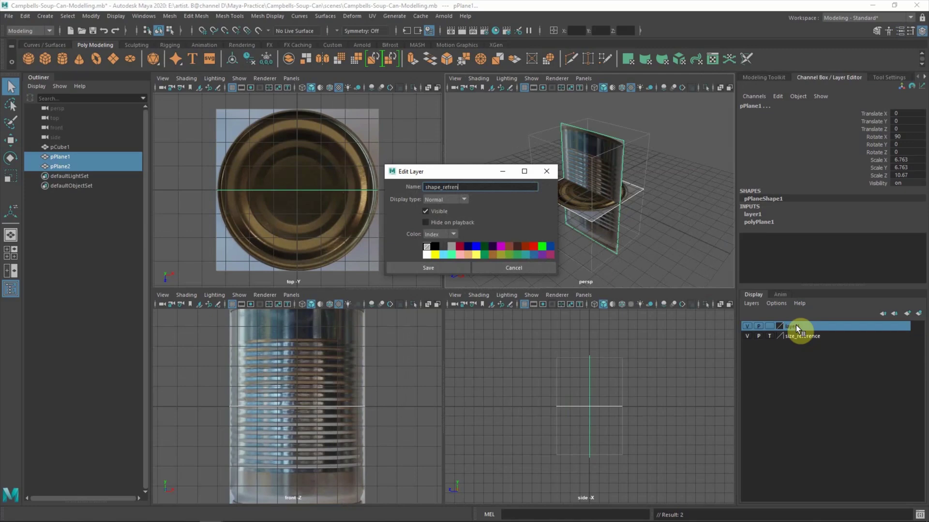
left_click(444, 265)
Step: Set the shape_reference layer to reference display so the textured planes cannot be selected
left_click(769, 326)
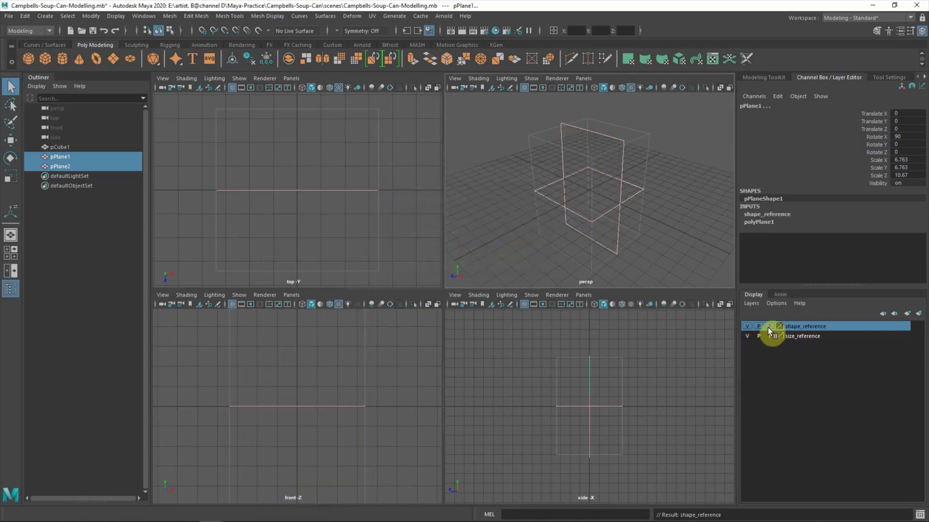
left_click(769, 327)
left_click_drag(598, 226, 622, 233, "alt")
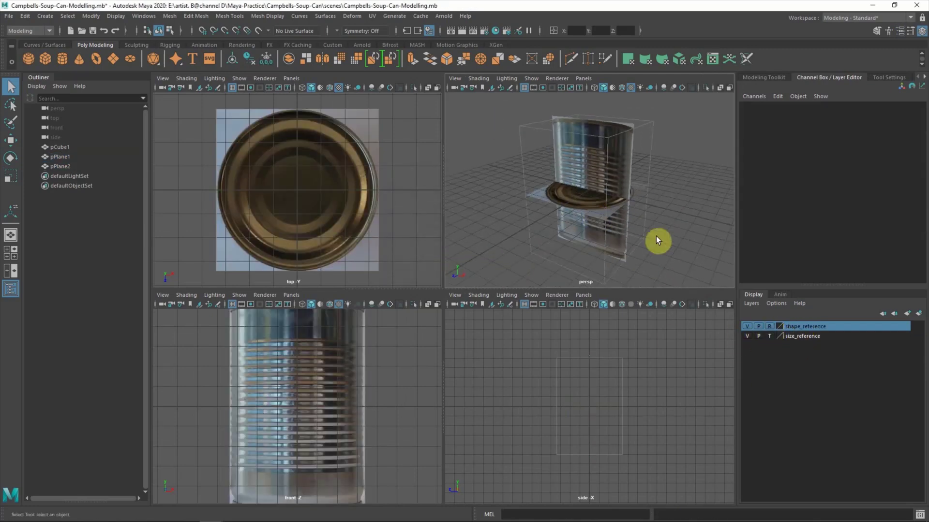
Step: Create a polygon cylinder and scale it to about 3.32 in X and Z and 4.91 in Y over the front can image
key("space")
scroll(501, 268, "down", 2)
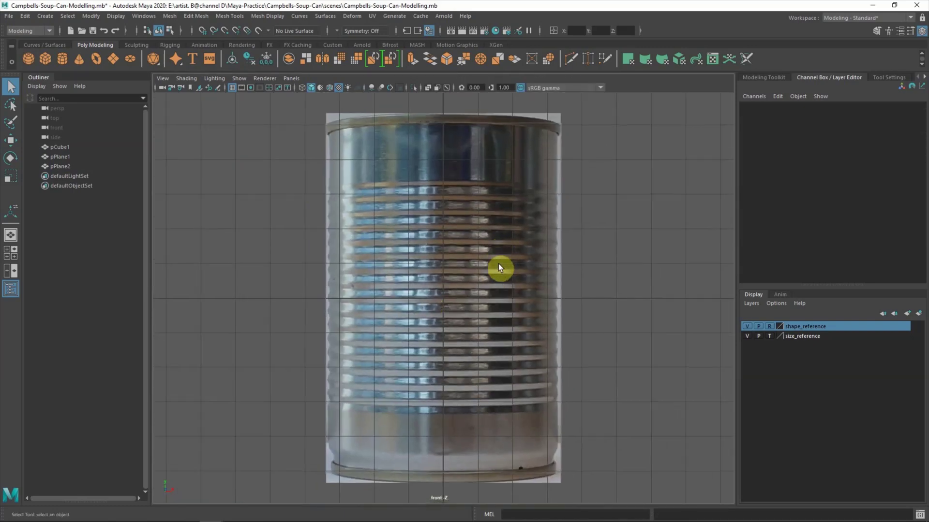
left_click(62, 58)
key("r")
left_click_drag(442, 300, 581, 303)
left_click_drag(443, 250, 443, 234)
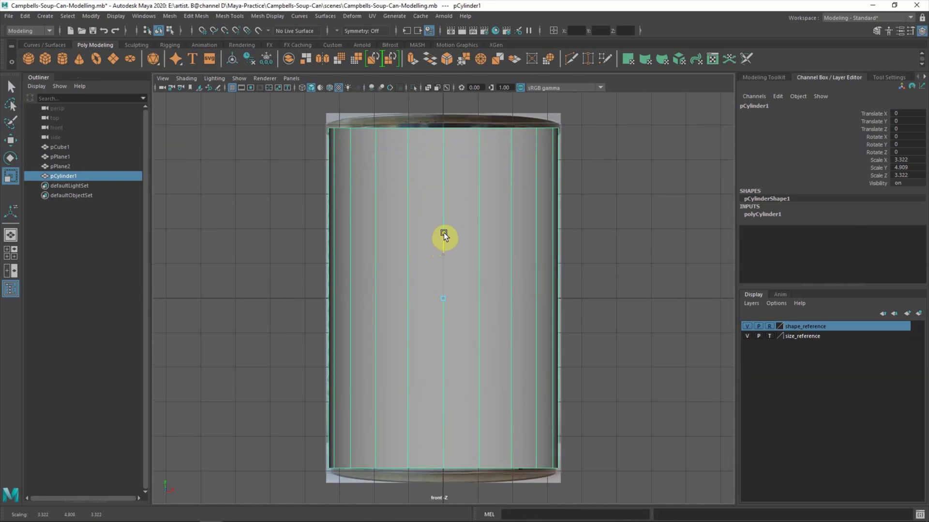
Step: Turn on X-Ray shading in the front view and arrange the front and perspective views side by side
left_click(185, 79)
left_click(195, 177)
left_click(211, 196)
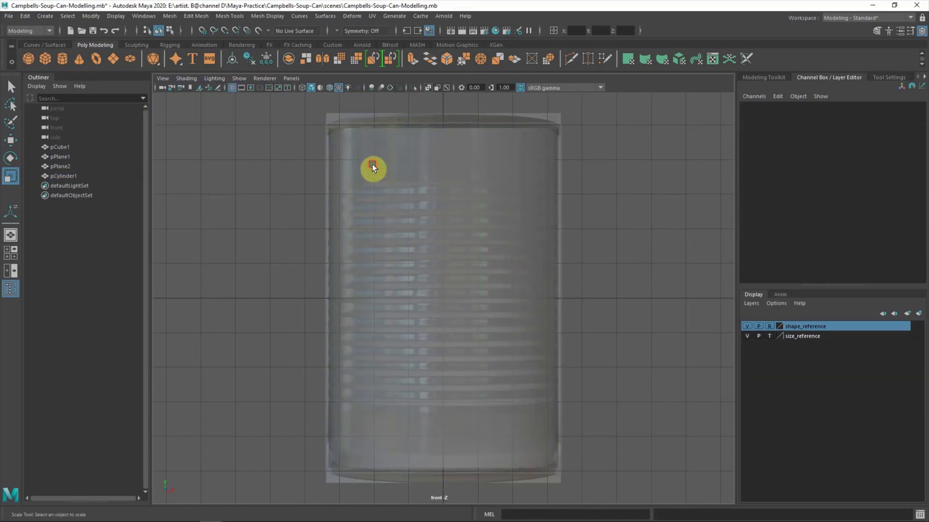
left_click(372, 165)
key("space")
left_click(10, 270)
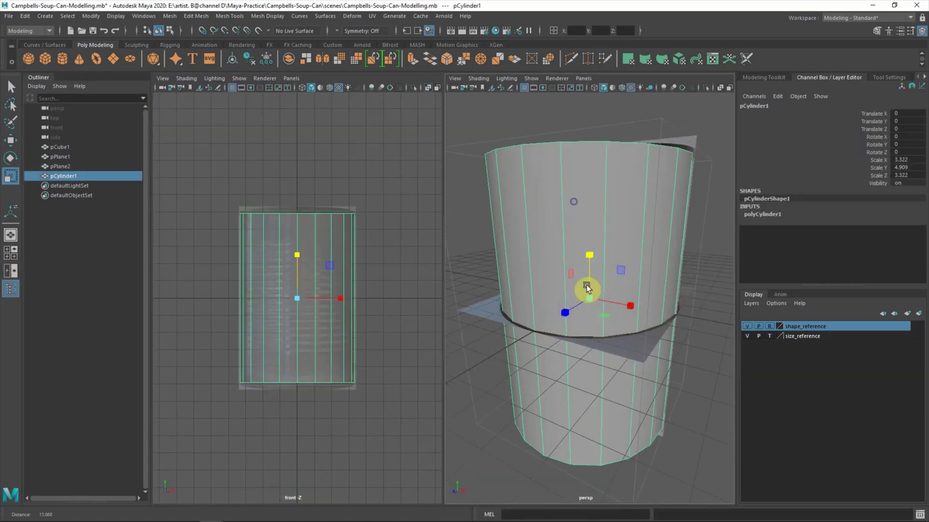
Step: Delete the top and bottom cap faces of the cylinder
scroll(304, 274, "up", 5)
left_click_drag(477, 178, 507, 190, "alt")
right_click_drag(487, 123, 487, 147)
left_click_drag(478, 125, 692, 449)
left_click_drag(422, 224, 174, 318, "ctrl")
left_click_drag(605, 290, 566, 263, "alt")
key("Delete")
Step: Insert two horizontal edge loops around the cylinder, at the upper and lower ends of the can's ribbed section
left_click(231, 17)
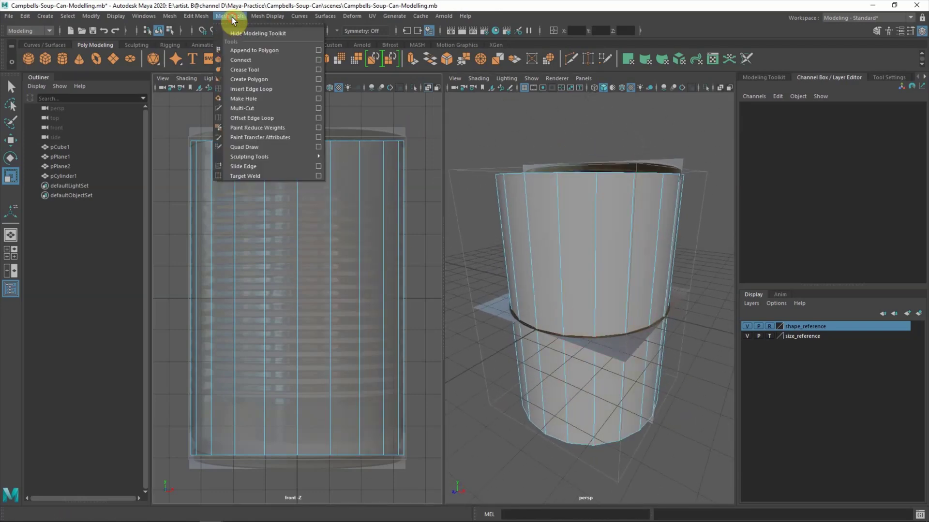
left_click(249, 89)
left_click_drag(193, 181, 209, 191)
left_click_drag(256, 405, 244, 403)
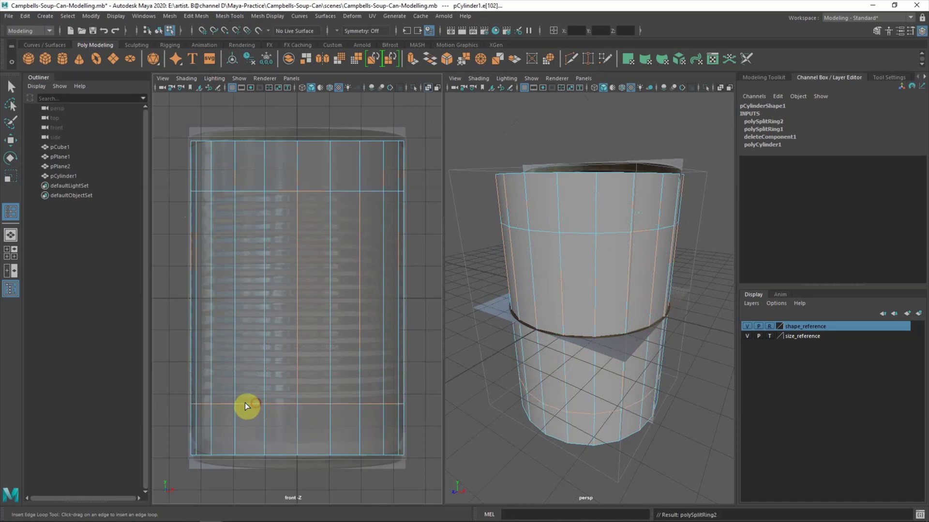
Step: Insert 31 evenly spaced edge loops across the can's ribbed section using the Multiple edge loops option
left_click(475, 162)
left_click(229, 16)
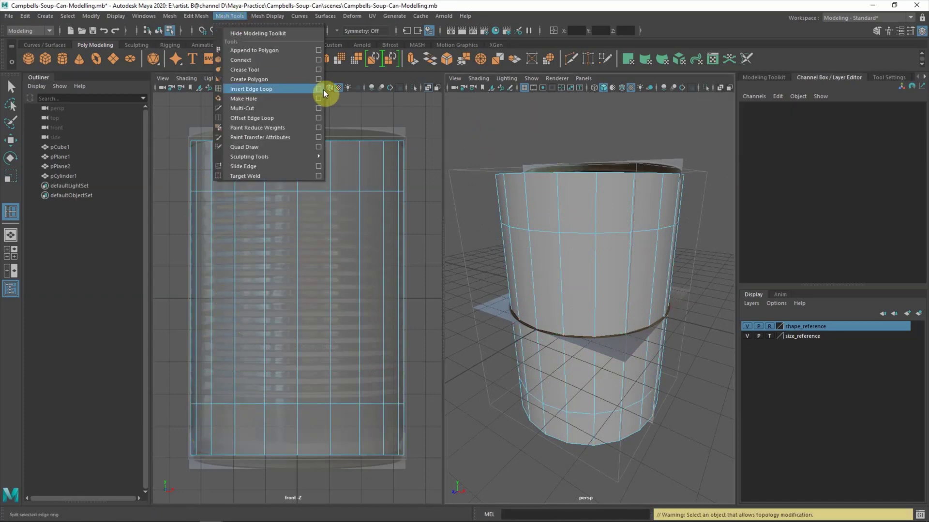
left_click(322, 88)
key("Return")
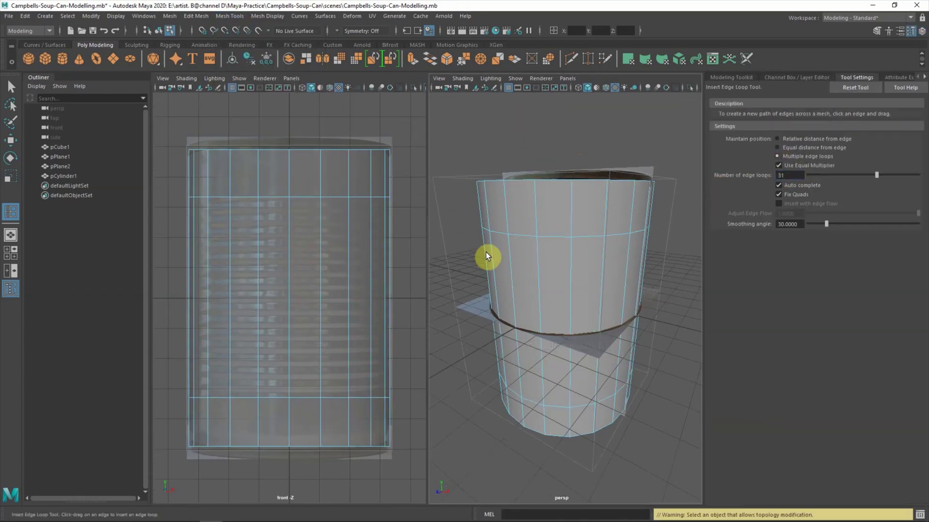
left_click(534, 231)
key("q")
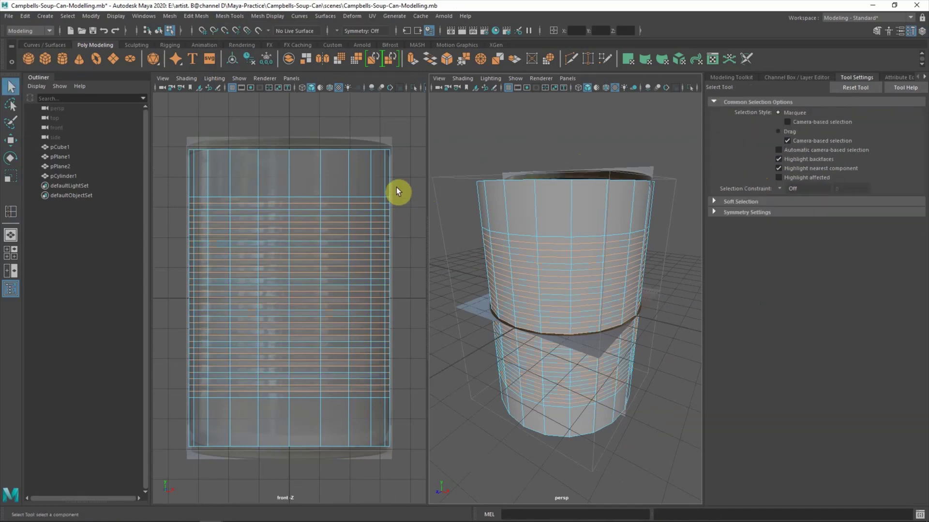
Step: Select every other new edge loop in the ribbed section and scale them together in X and Z to form the horizontal ribs
left_click(360, 205)
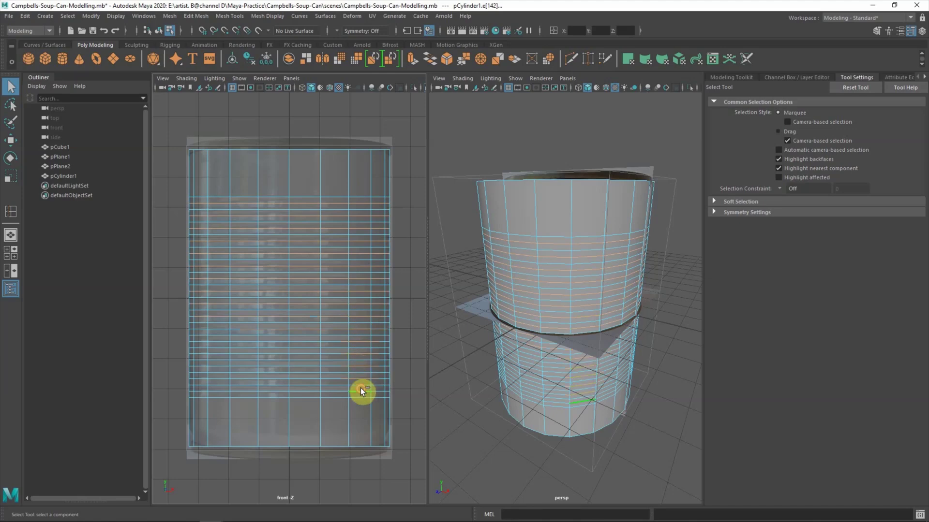
key("r")
scroll(570, 312, "up", 5)
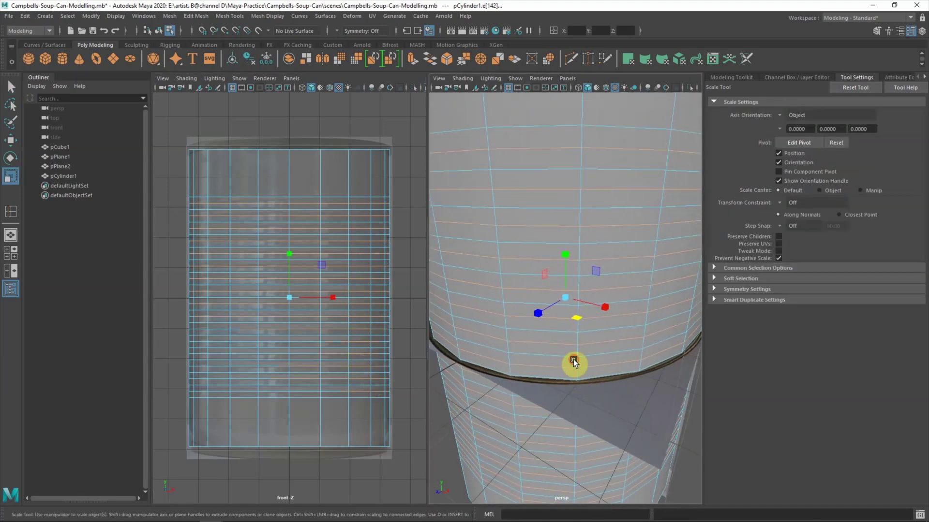
scroll(301, 331, "up", 3)
left_click_drag(586, 311, 593, 311)
scroll(591, 312, "down", 4)
left_click(490, 345)
scroll(488, 345, "down", 2)
scroll(369, 343, "down", 4)
scroll(549, 321, "up", 1)
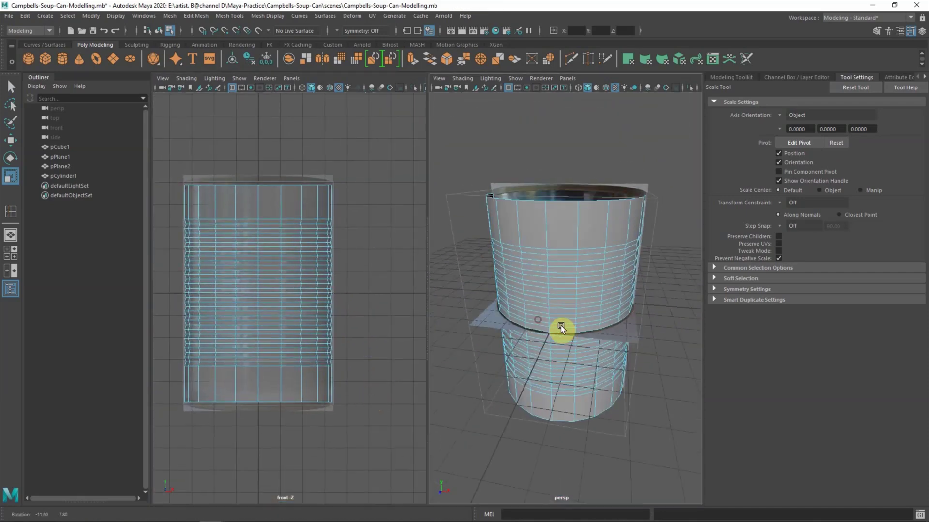
Step: Insert two separate edge loops in the smooth band below the ribs, using the Relative distance from edge option
scroll(317, 378, "up", 3)
left_click(230, 16)
left_click(257, 90)
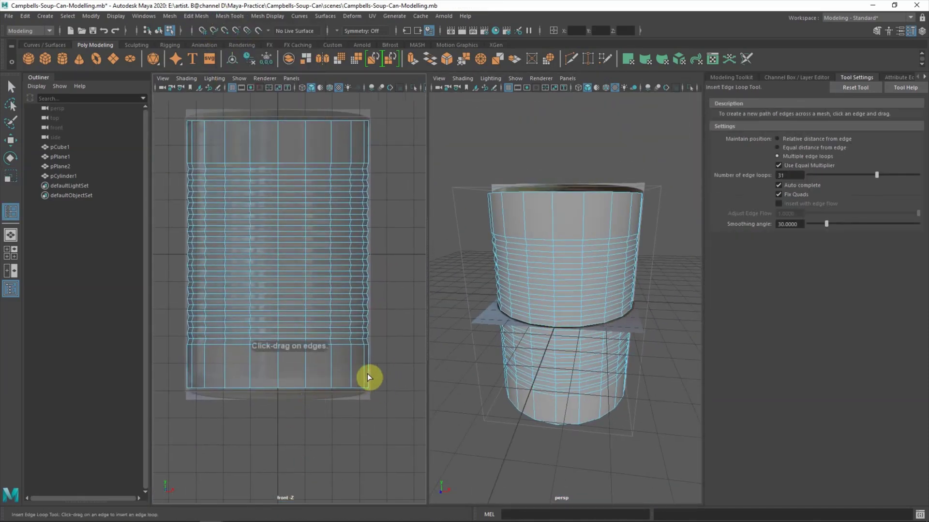
scroll(362, 368, "up", 5)
left_click(379, 362)
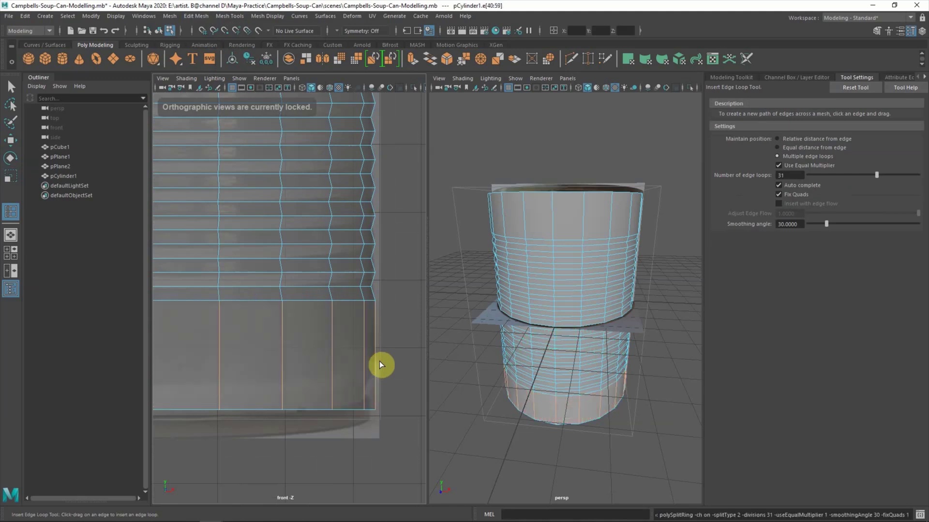
left_click(778, 139)
left_click(364, 387)
Step: Select the two lowest edge loops of the can and scale them inward to narrow its base
right_click_drag(448, 359, 504, 236)
left_click_drag(480, 378, 495, 367, "alt")
left_click(538, 386)
right_click_drag(558, 334, 557, 276)
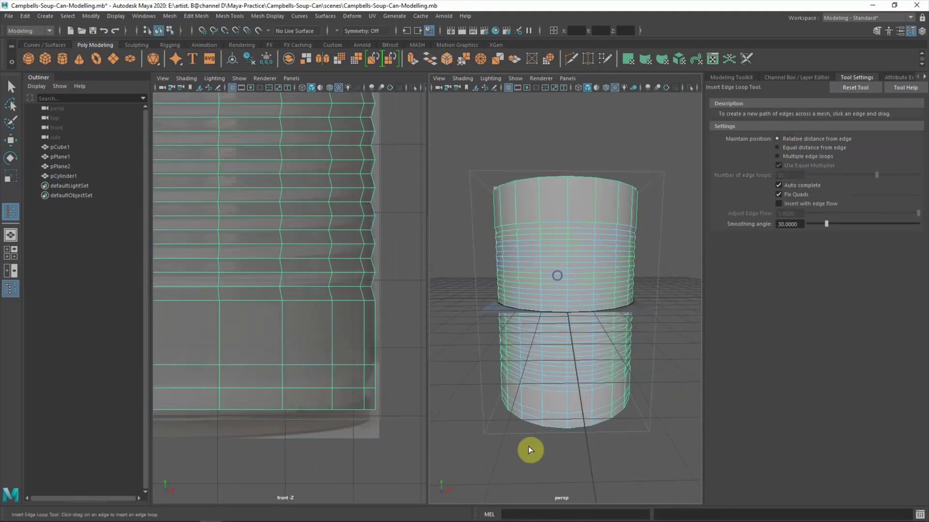
key("q")
left_click(527, 427)
left_click(527, 420)
right_click_drag(519, 420, 507, 431)
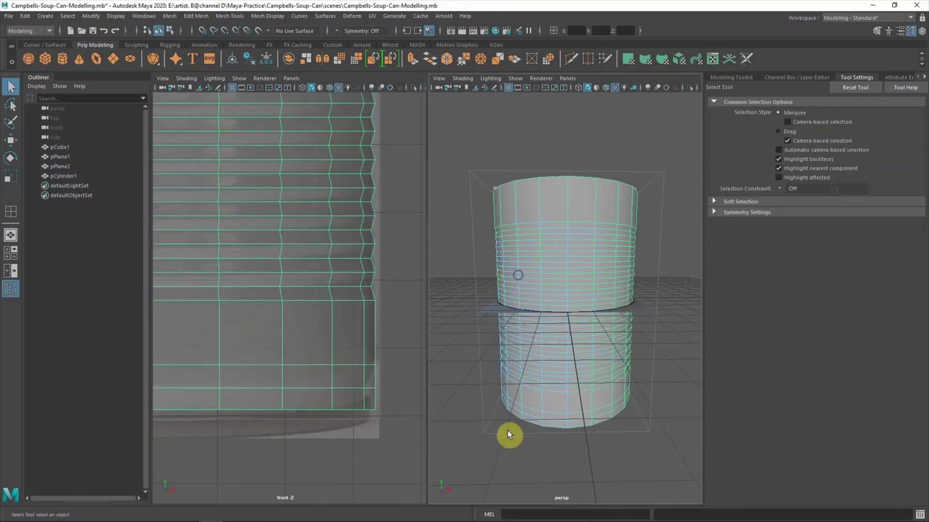
left_click(523, 419)
double_click(512, 416, "shift")
key("r")
left_click_drag(588, 411, 591, 407)
left_click(499, 449)
Step: Hide the front image plane and switch to the four-view layout
left_click_drag(500, 448, 556, 442, "alt")
right_click_drag(526, 390, 581, 340)
left_click(495, 152)
left_click_drag(495, 152, 548, 240, "alt")
left_click(57, 156)
key("shift+f")
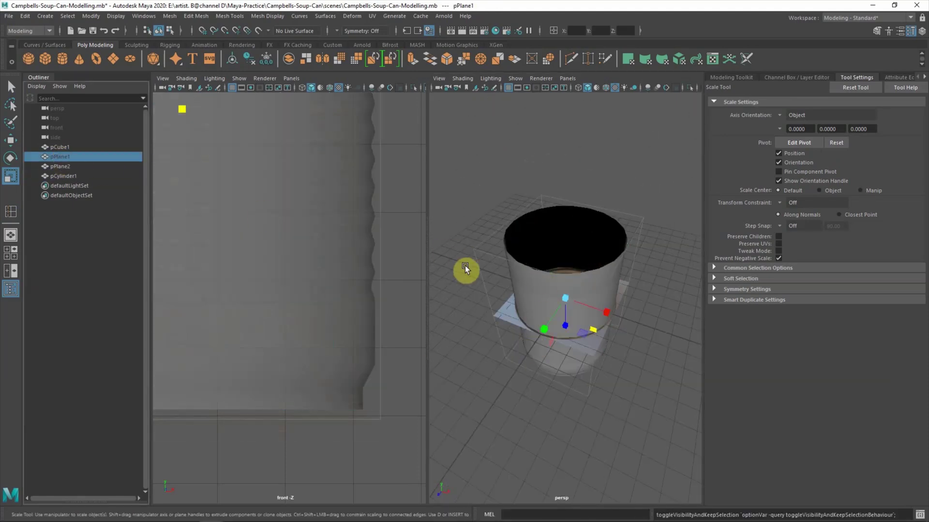
right_click_drag(359, 345, 258, 200, "alt")
middle_click_drag(258, 200, 374, 256, "alt")
key("shift+f")
key("space")
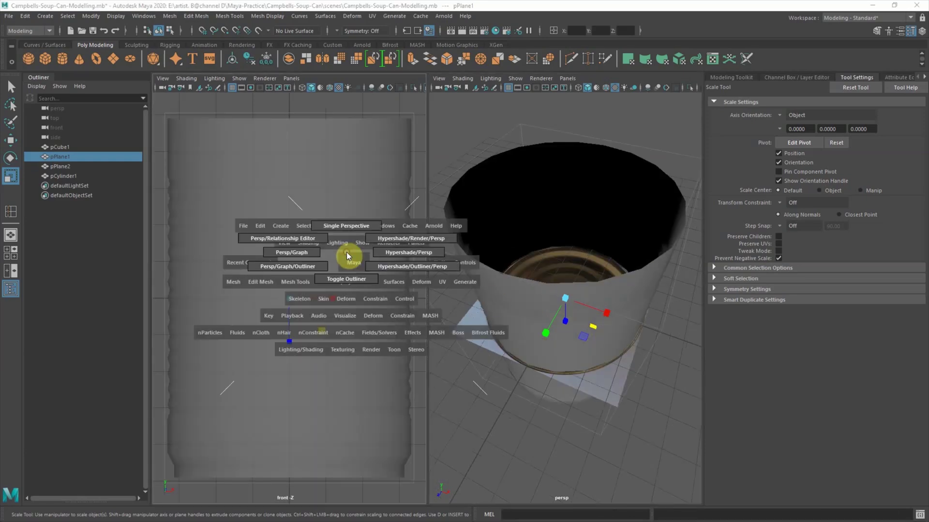
left_click(11, 252)
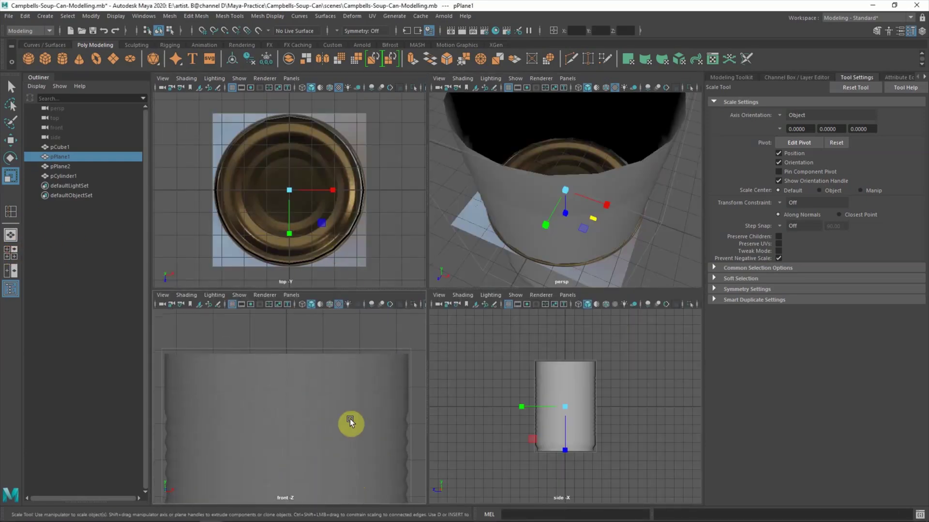
Step: Create a second polygon cylinder, raise it inside the can's upper part, and show the front image plane again
left_click(66, 60)
key("w")
left_click_drag(287, 490, 285, 347)
key("r")
key("space")
left_click(63, 176)
key("f")
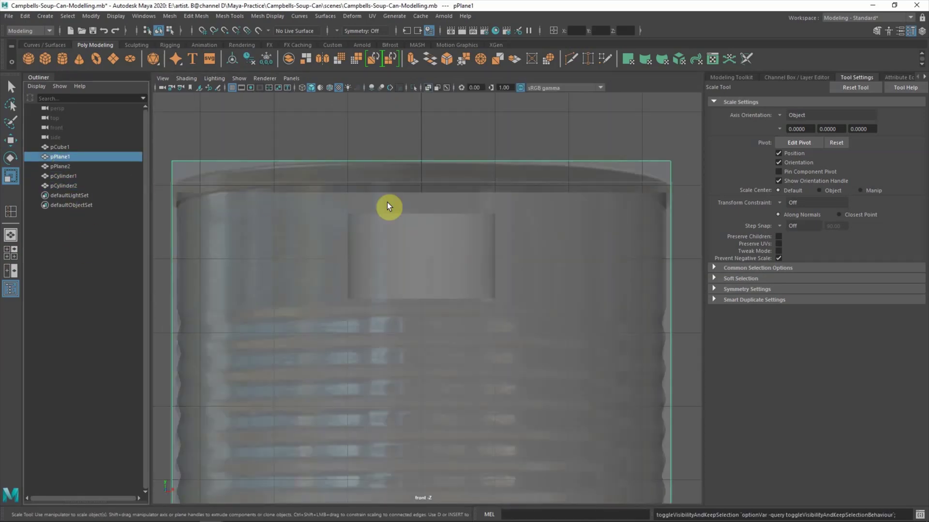
Step: Flatten the new cylinder vertically and move it up to the can's top edge
left_click(405, 231)
left_click_drag(421, 215, 419, 146)
key("w")
key("space")
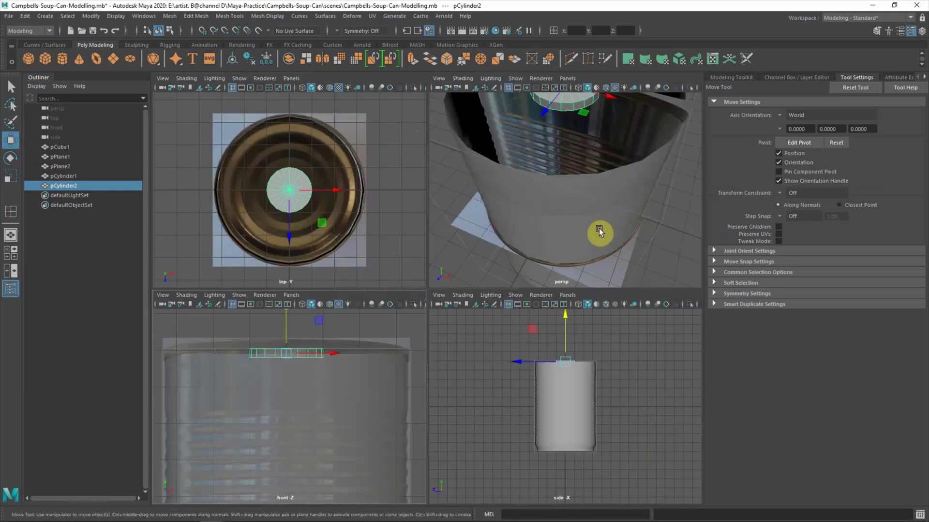
Step: Scale the flattened cylinder outward in X and Z to the can's full width and fine-tune its height to the rim in the image
left_click_drag(558, 163, 560, 201, "alt")
key("r")
left_click_drag(586, 168, 626, 197)
key("space")
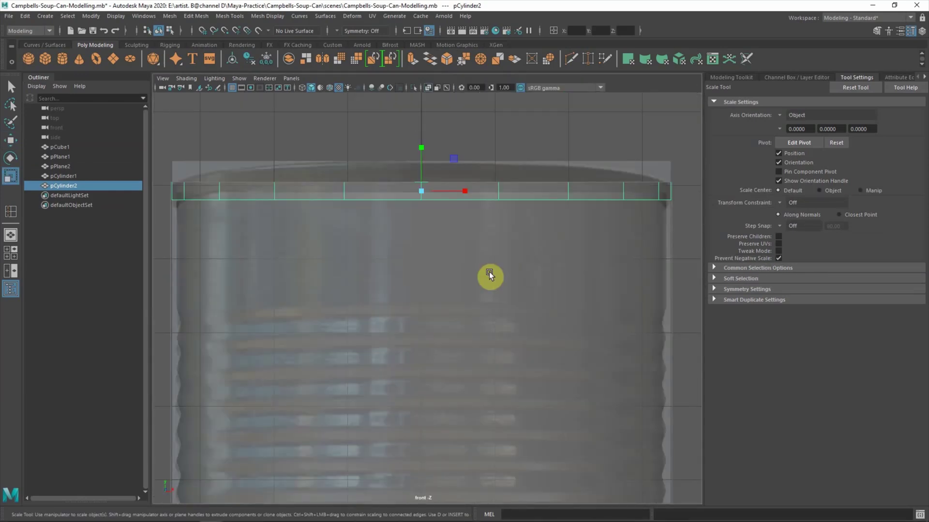
left_click_drag(420, 148, 418, 147)
key("w")
left_click(478, 148)
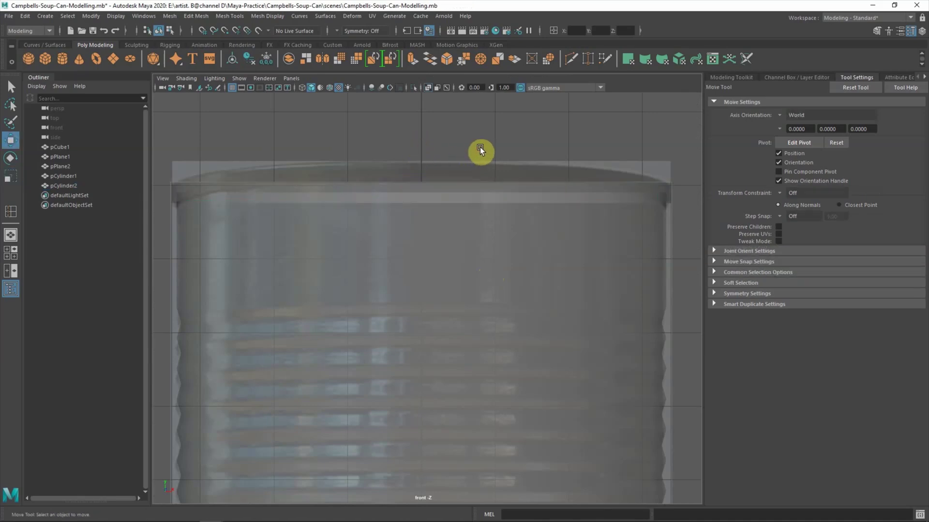
Step: Select the top and bottom cap faces of the rim cylinder and delete them, keeping only its side faces
key("space")
key("space")
left_click_drag(510, 187, 547, 128, "alt")
left_click(544, 131)
left_click(513, 194, "shift")
mouse_move(513, 193)
left_mouse_down("alt")
mouse_move(501, 198)
mouse_move(503, 182)
mouse_move(501, 190)
left_mouse_up("alt")
left_click(594, 180)
left_click_drag(594, 180, 593, 192, "alt")
key("space")
left_click(539, 199)
left_click(399, 264)
left_click(532, 130)
right_click_drag(532, 126, 532, 153)
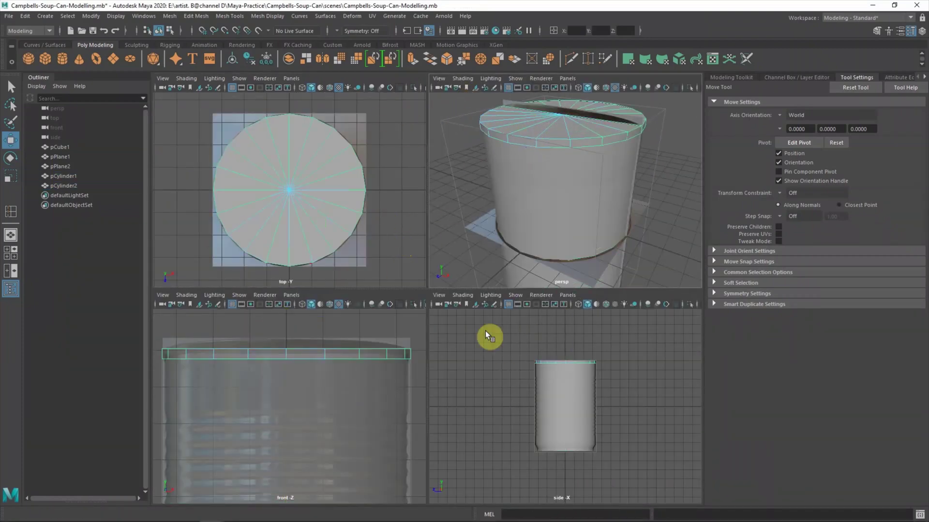
scroll(578, 365, "up", 2)
left_click_drag(456, 98, 676, 166)
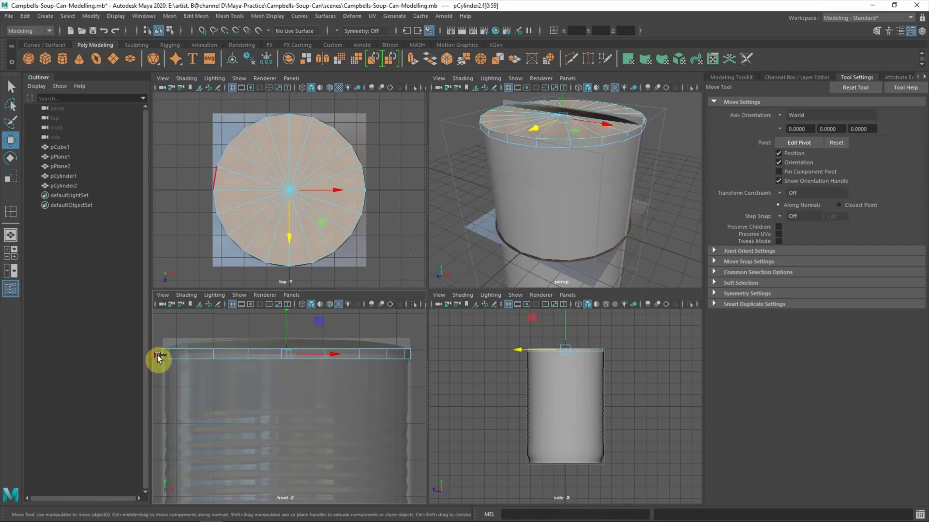
left_click(518, 208)
Step: Select the rim's bottom edge loop and extrude it inward with a thickness of -0.05
left_click_drag(518, 205, 535, 189, "alt")
middle_click_drag(534, 188, 547, 222, "alt")
scroll(547, 222, "up", 4)
left_click_drag(547, 222, 548, 208, "alt")
left_click(12, 270)
left_click_drag(519, 295, 518, 292, "alt")
right_click_drag(617, 198, 615, 167, "shift")
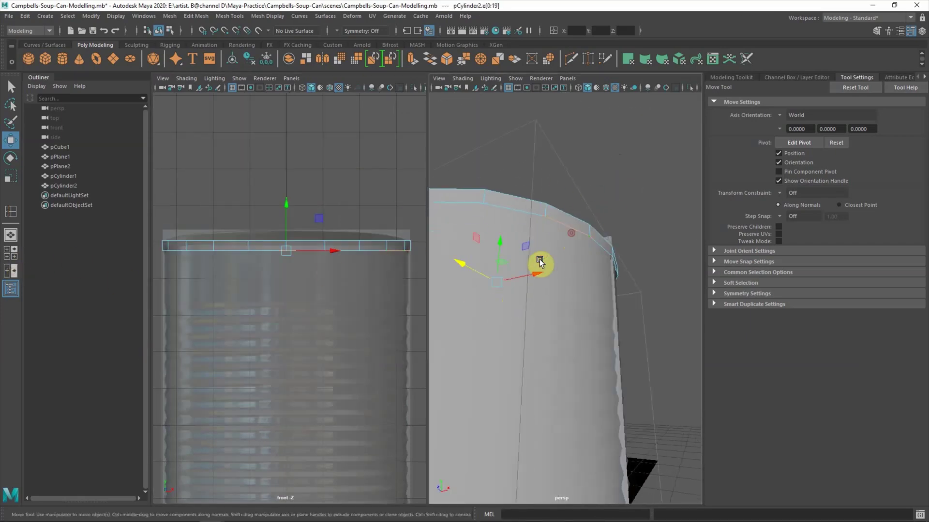
scroll(614, 284, "up", 3)
left_click_drag(614, 284, 613, 292, "alt")
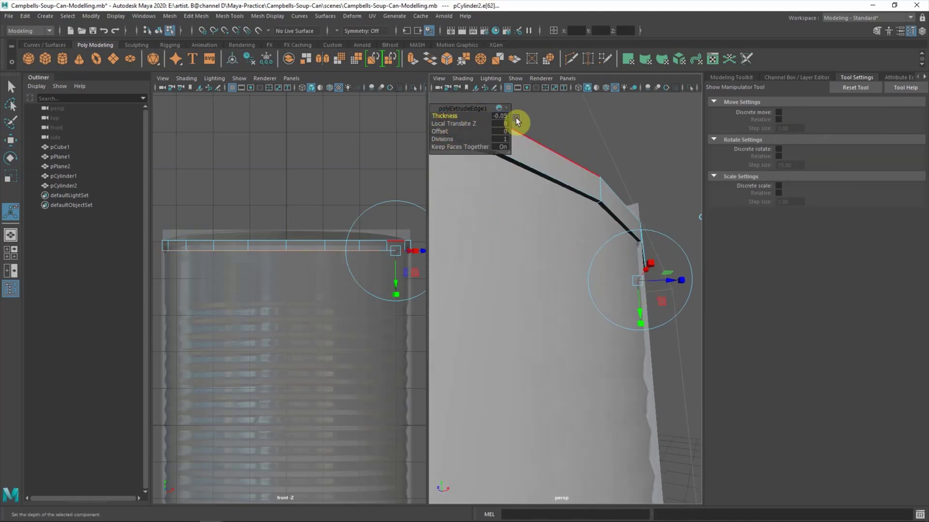
Step: Extrude the rim's lower inner edge loop upward to form a short inner wall
key("ctrl+e")
left_click_drag(397, 274, 397, 274)
scroll(318, 294, "up", 5)
middle_click_drag(383, 269, 251, 322, "alt")
scroll(252, 321, "up", 3)
left_click_drag(314, 294, 314, 291)
scroll(541, 261, "down", 3)
Step: Select the rim's top edge loop and extrude it slightly inward by adjusting the thickness
left_click_drag(540, 262, 557, 290, "alt")
left_click(580, 227)
right_click_drag(579, 226, 573, 208)
double_click(588, 327)
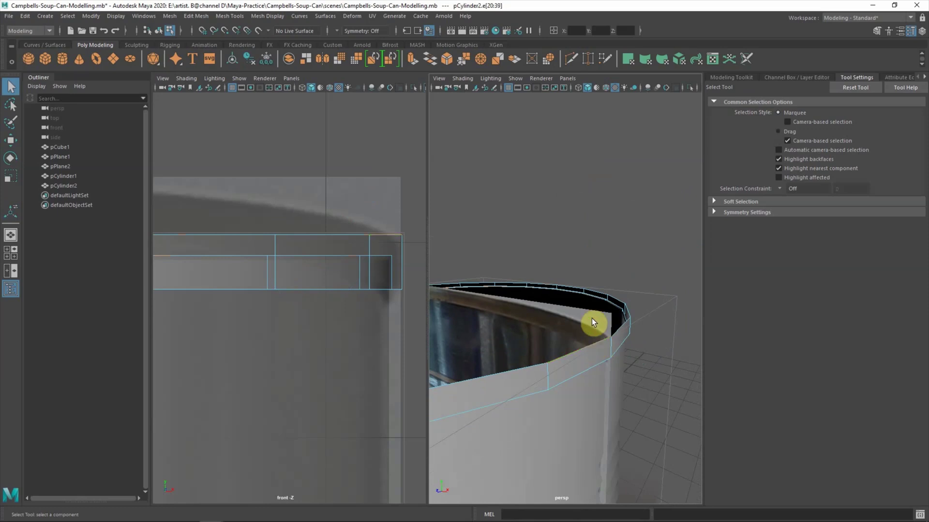
key("ctrl+e")
left_click_drag(492, 259, 542, 317, "alt")
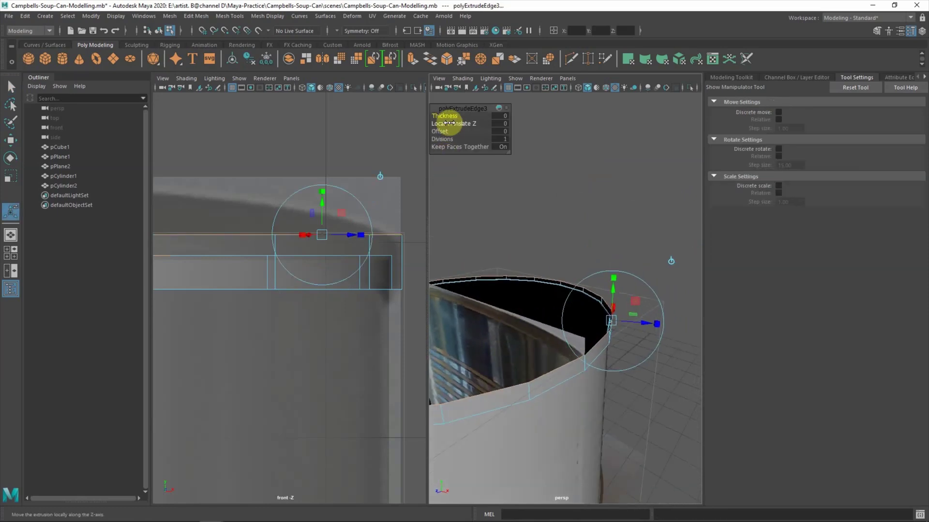
left_click_drag(454, 120, 446, 117)
left_click_drag(525, 326, 534, 317, "alt")
Step: Extrude the rim's inner top edge loop downward with a local Z translation of -0.242
key("ctrl+e")
left_click_drag(304, 234, 306, 249)
left_click_drag(578, 301, 561, 317, "alt")
right_click_drag(550, 309, 330, 220, "alt")
key("space")
left_click_drag(505, 205, 505, 179)
scroll(561, 237, "up", 5)
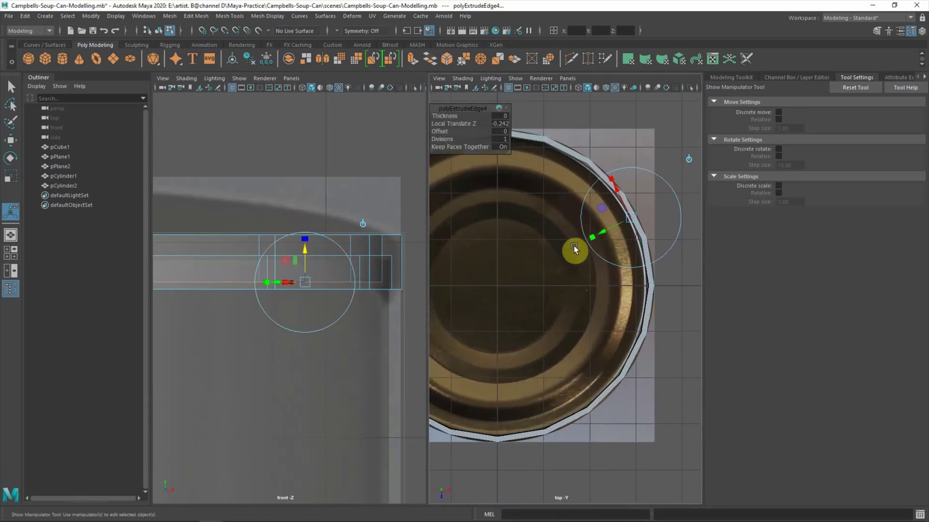
key("ctrl+e")
left_click(444, 132)
key("ctrl+z")
Step: Display the top view beside the perspective view, framed on the can's rim
key("space")
left_click_drag(314, 143, 314, 120)
scroll(543, 320, "up", 5)
key("space")
key("space")
Step: Try extruding the rim's inner edge loop toward the centre with different thickness values and an offset of 0.3
left_click_drag(286, 175, 251, 179)
mouse_move(171, 117)
left_mouse_down()
mouse_move(184, 120)
mouse_move(171, 121)
left_mouse_up()
left_click_drag(167, 133, 165, 131)
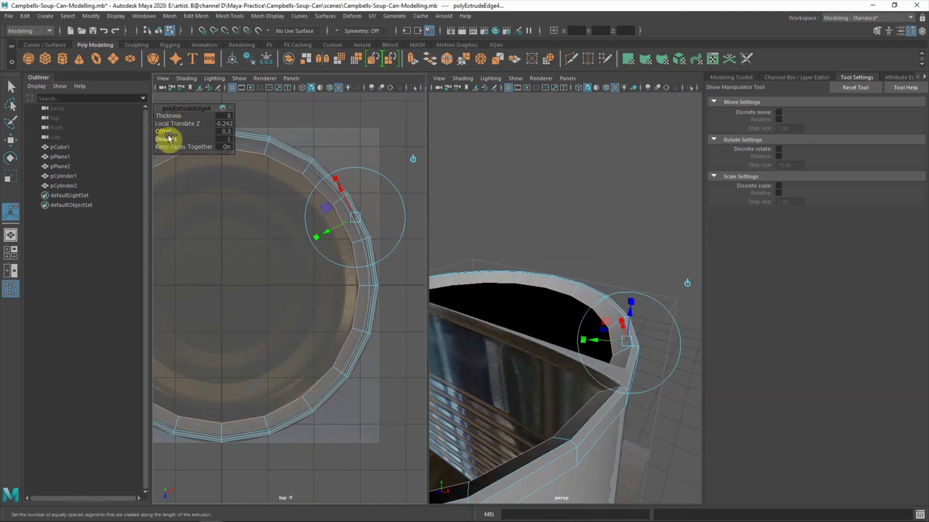
key("ctrl+e")
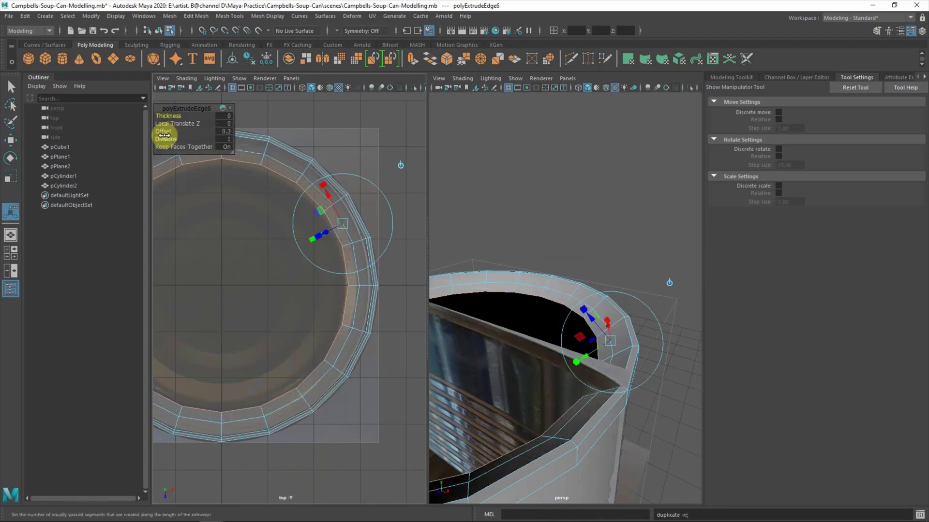
key("ctrl+z")
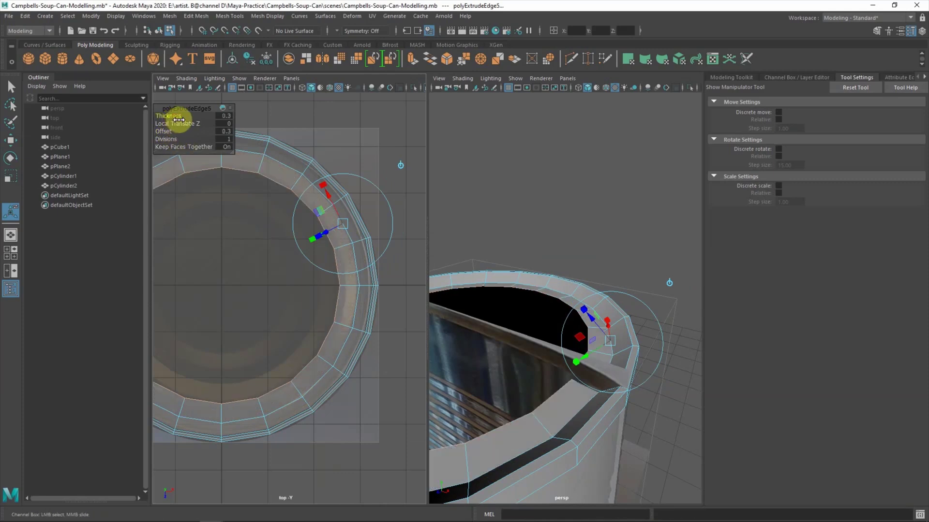
key("ctrl+e")
left_click_drag(180, 121, 179, 118)
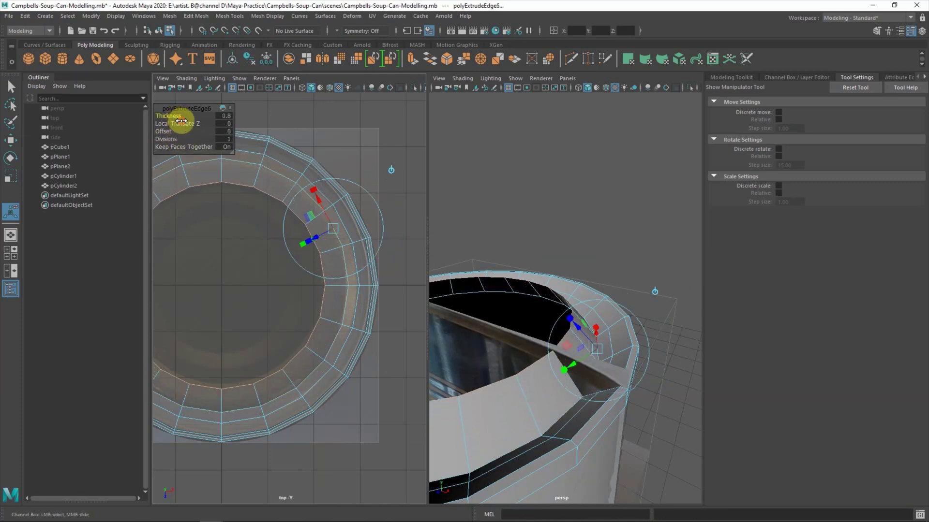
key("ctrl+z")
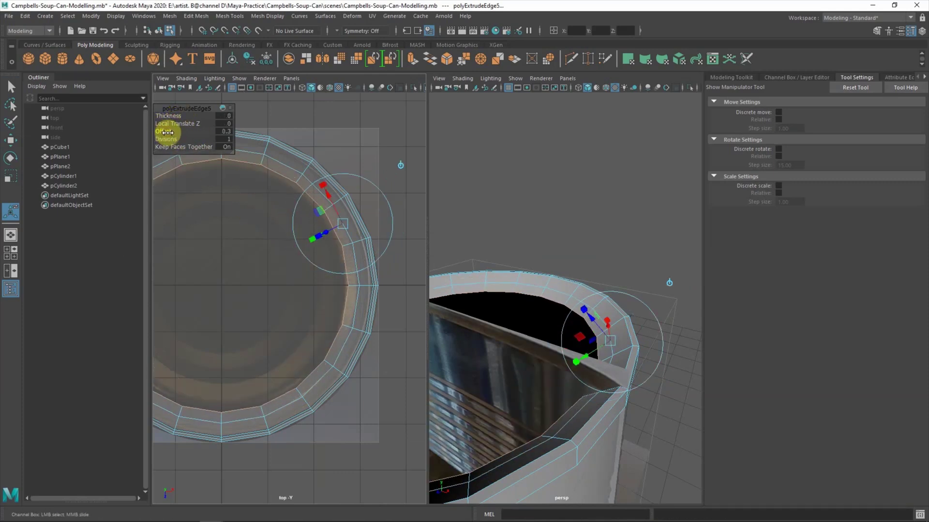
key("ctrl+z")
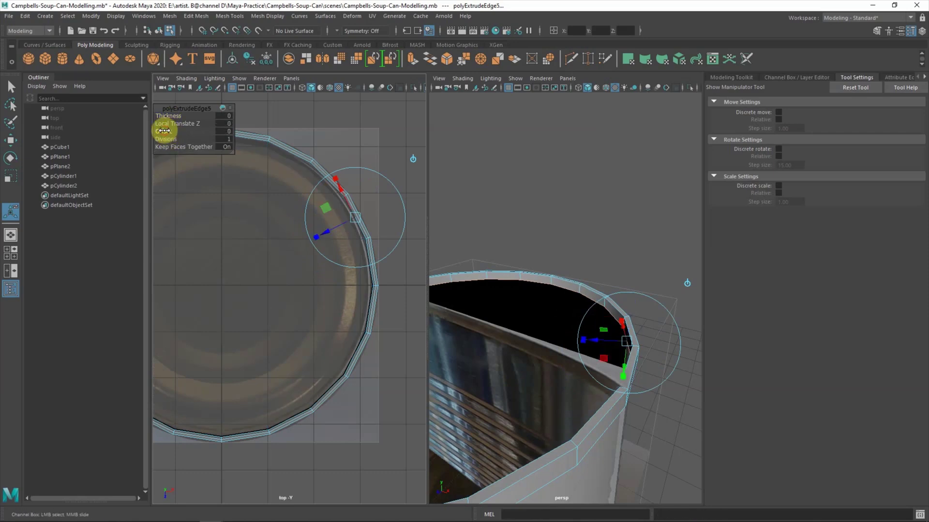
Step: Extrude the rim's inner edge loop repeatedly toward the centre to build the lid's concentric rings, ending with an offset of 0.4
left_click_drag(162, 116, 166, 131)
key("ctrl+e")
key("ctrl+e")
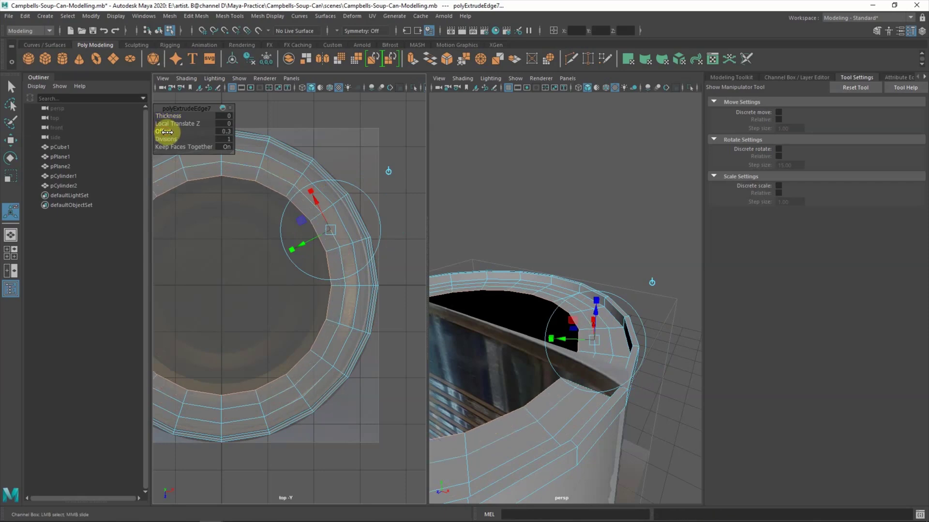
key("ctrl+e")
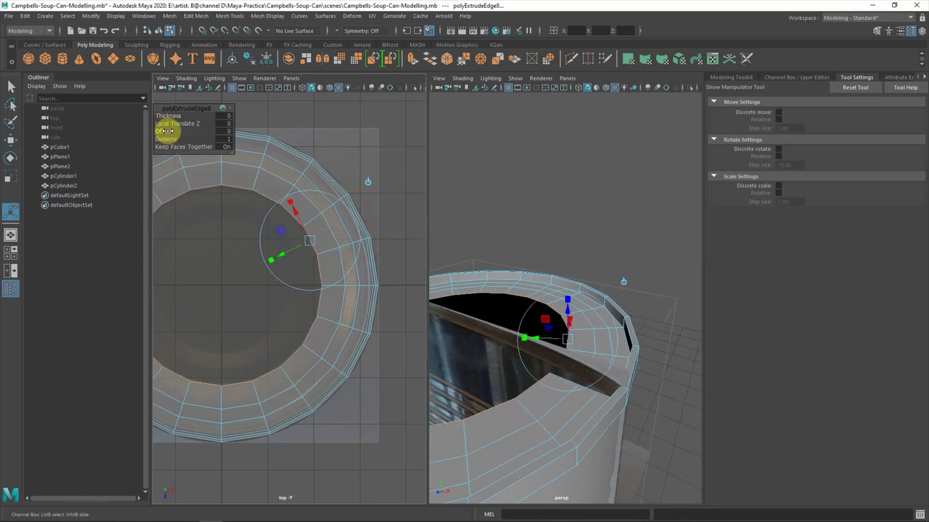
key("ctrl+e")
middle_click_drag(169, 135, 167, 134)
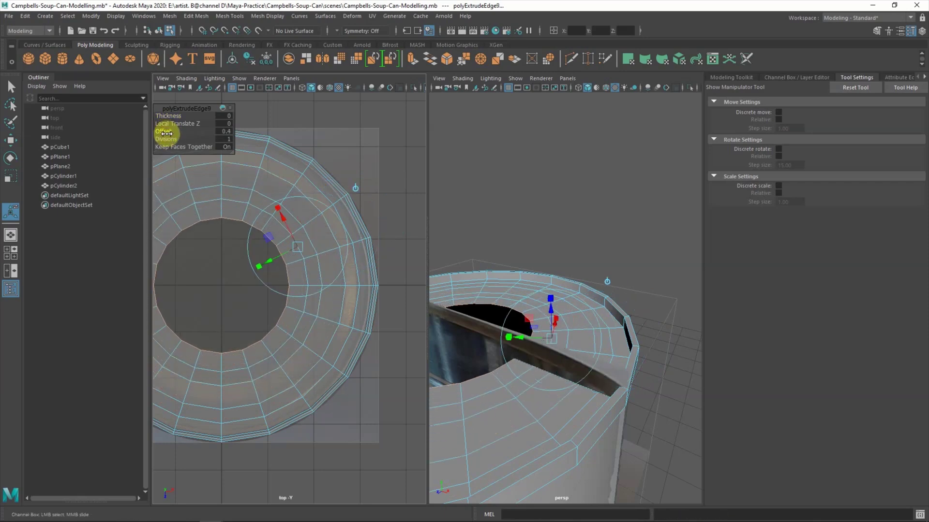
Step: Fill the remaining hole at the lid's centre and enlarge the perspective view
left_click(222, 18)
mouse_move(175, 17)
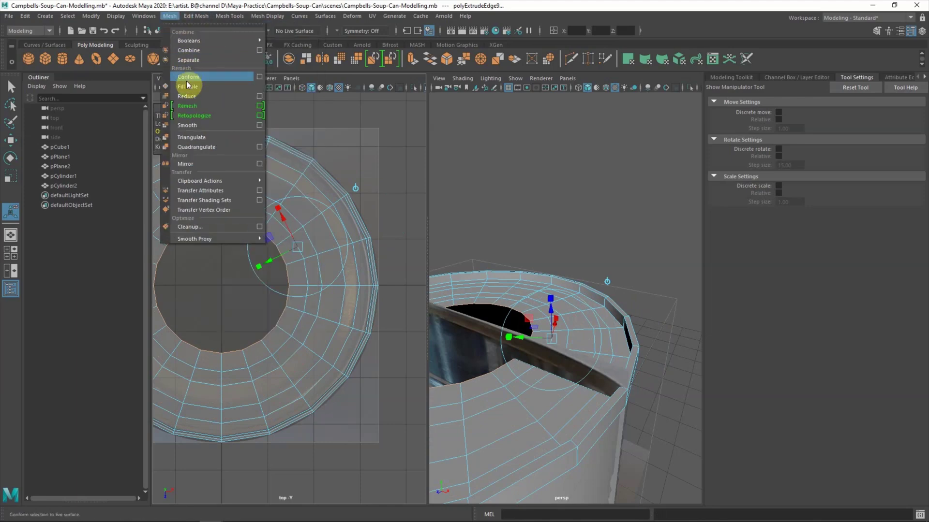
left_click(187, 77)
left_click(584, 249)
key("space")
right_click_drag(584, 251, 259, 246, "alt")
Step: Hide the front and top image planes, pPlane1 and pPlane2
left_click(57, 157)
key("h")
left_click_drag(316, 274, 196, 236, "alt")
left_click(57, 167)
key("h")
Step: Select concentric edge loops on the lid and move them vertically to shape its raised rings
left_click(354, 293)
scroll(339, 291, "up", 5)
left_click_drag(321, 289, 345, 273, "alt")
right_click_drag(210, 247, 209, 210)
double_click(226, 274)
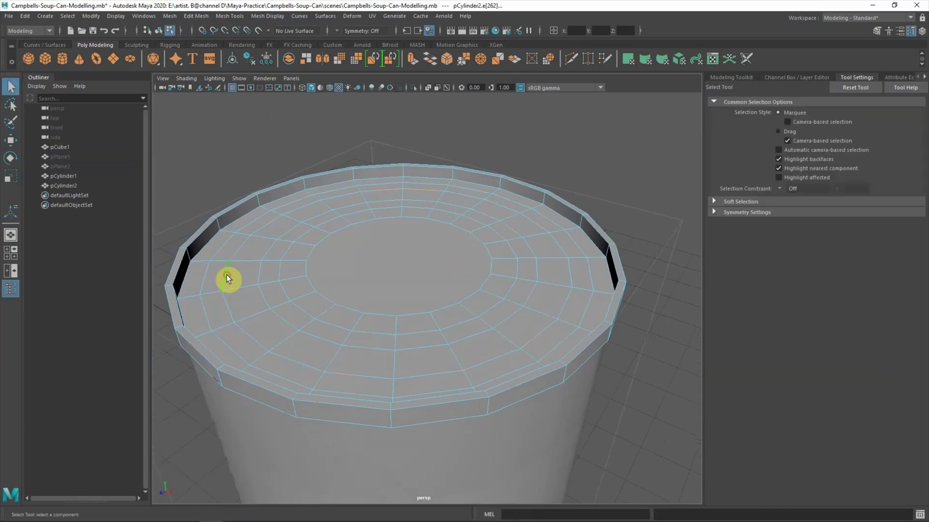
double_click(277, 274)
key("w")
left_click(249, 129)
left_click_drag(248, 129, 376, 303, "alt")
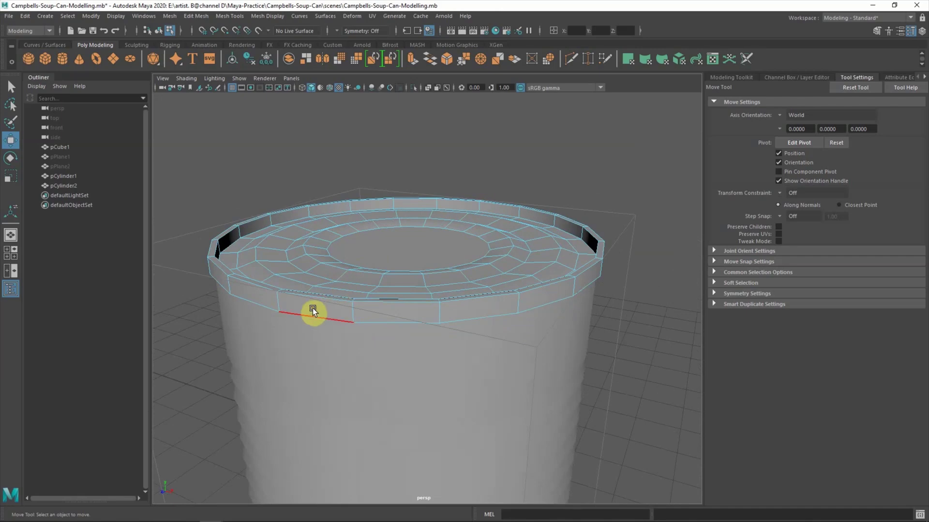
key("space")
double_click(453, 208)
scroll(455, 217, "down", 3)
mouse_move(469, 273)
left_mouse_down("alt")
mouse_move(481, 317)
mouse_move(484, 280)
left_mouse_up("alt")
left_click(537, 283)
Step: Rename the lid pCylinder2 as top_cap and the body pCylinder1 as can_body
left_click(66, 178)
left_click(65, 186)
double_click(61, 176)
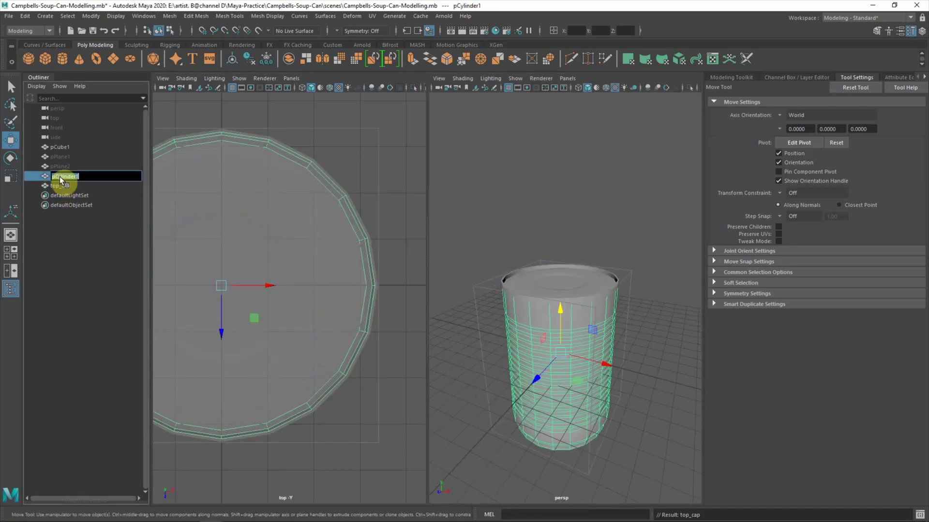
left_click(65, 214)
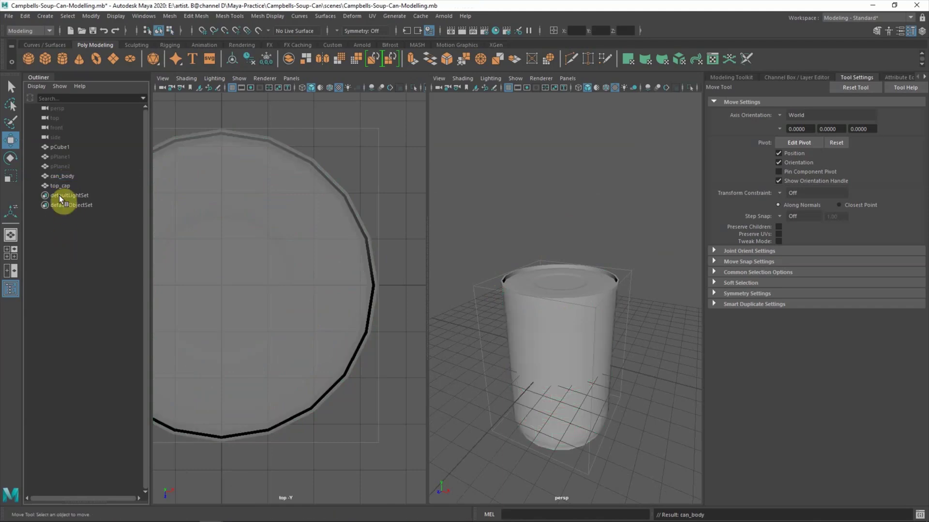
Step: Duplicate top_cap, name the copy bottom_cap, and move it down below the can body
left_click(61, 187)
key("ctrl+d")
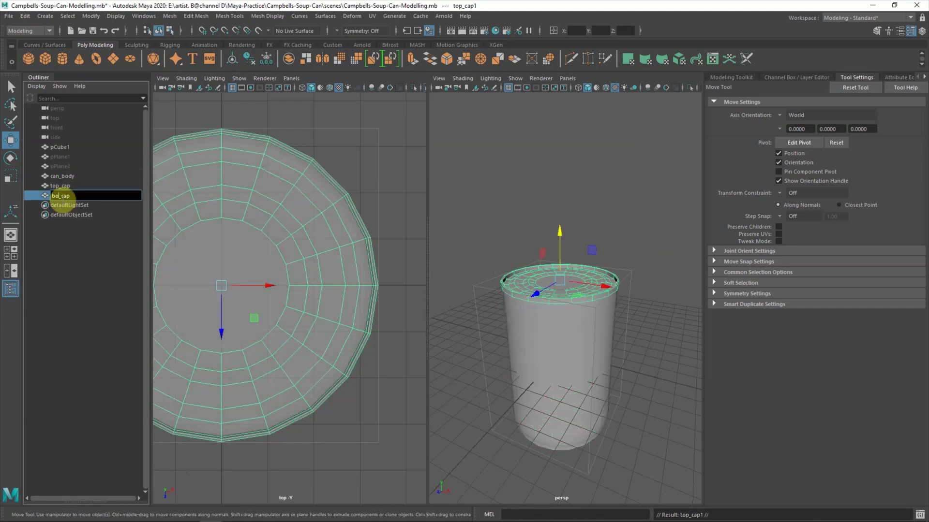
left_click_drag(560, 236, 565, 394)
Step: Rotate bottom_cap upside down so its outer side faces downward
key("space")
left_click_drag(498, 382, 490, 356, "alt")
key("r")
key("e")
left_click_drag(413, 402, 404, 431)
left_click(309, 406)
Step: Raise bottom_cap in the side view until it meets the lower end of the can body
key("space")
key("space")
left_click(327, 410)
key("space")
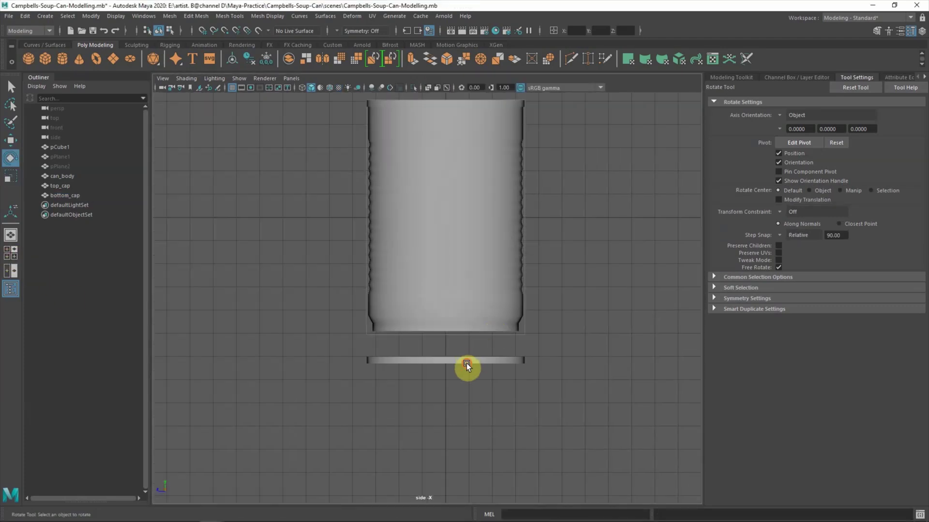
left_click(466, 364)
key("w")
left_click_drag(451, 339, 441, 289)
key("space")
key("space")
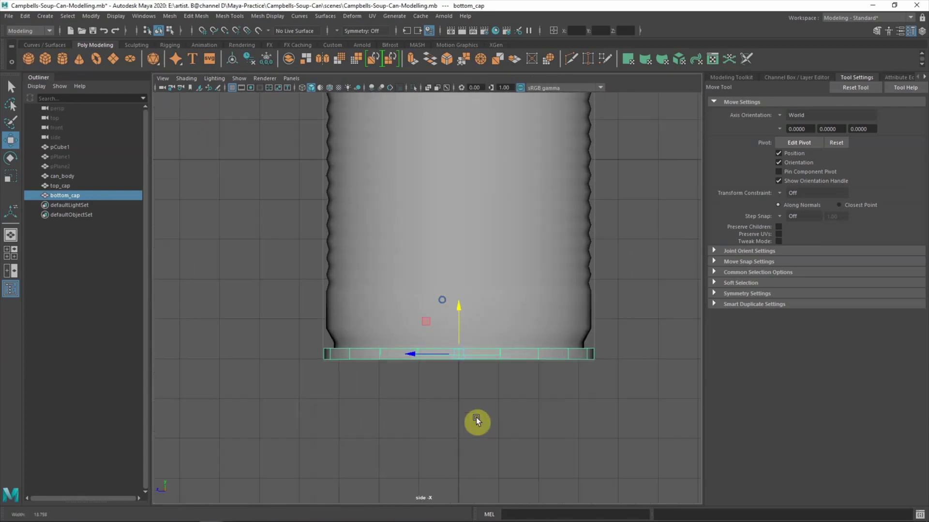
scroll(472, 399, "up", 3)
key("space")
key("space")
Step: Scale bottom_cap horizontally to fit the narrowed base of the can body
scroll(491, 400, "up", 2)
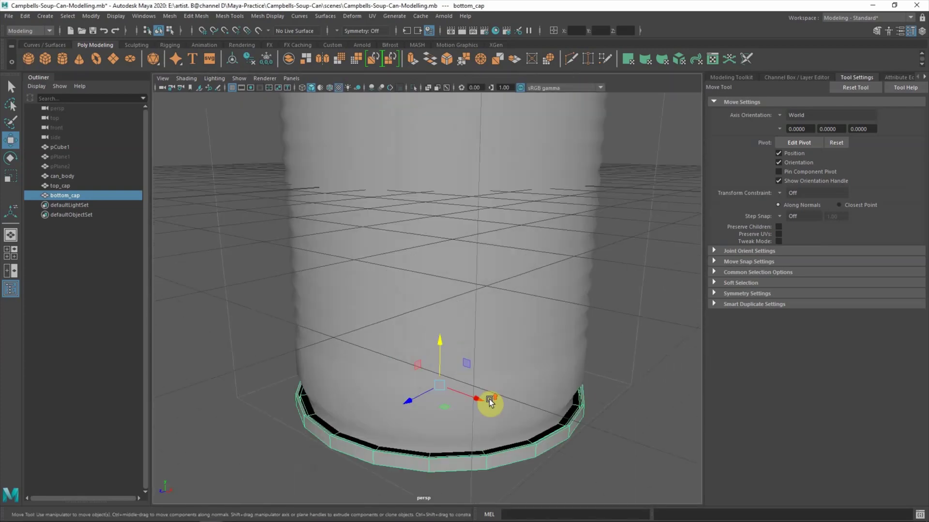
key("r")
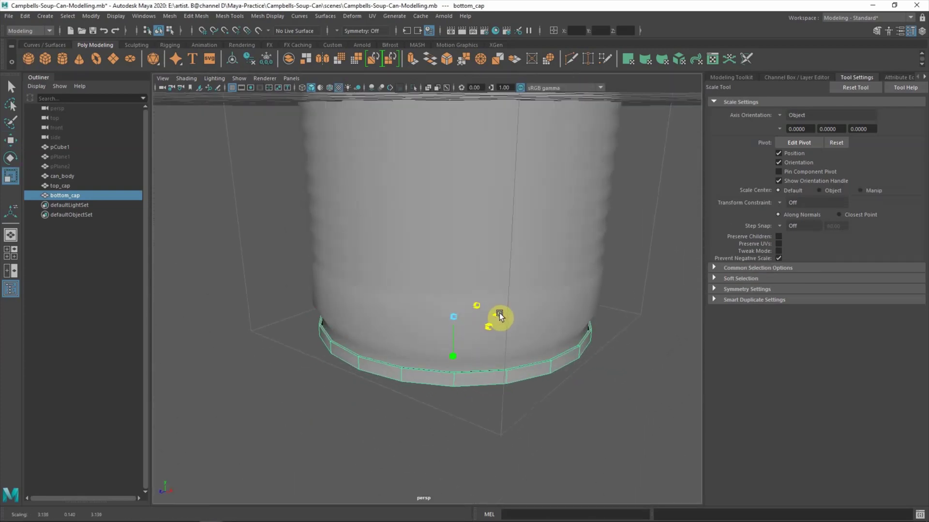
key("space")
right_click_drag(553, 215, 590, 211, "alt")
middle_click_drag(590, 211, 585, 195, "alt")
left_click_drag(557, 194, 558, 196)
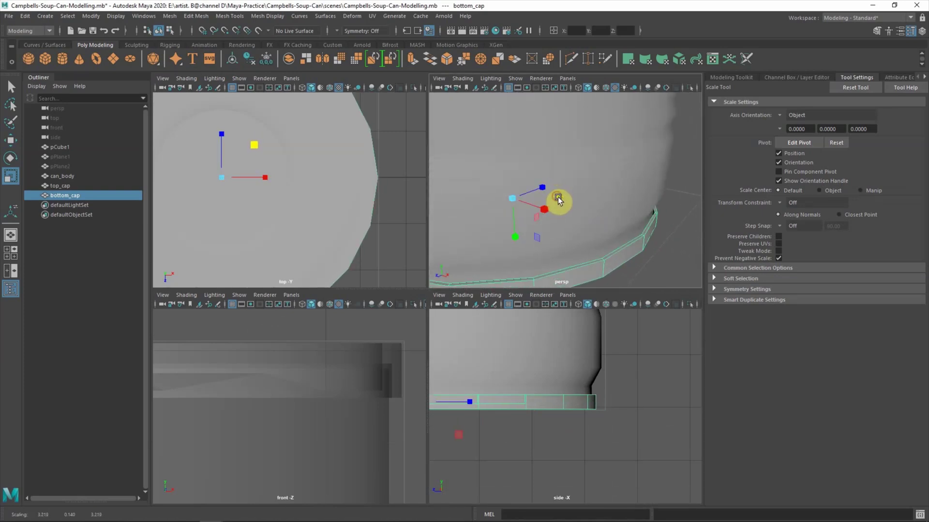
left_click(622, 276)
left_click_drag(587, 278, 588, 253, "alt")
key("space")
scroll(504, 252, "down", 3)
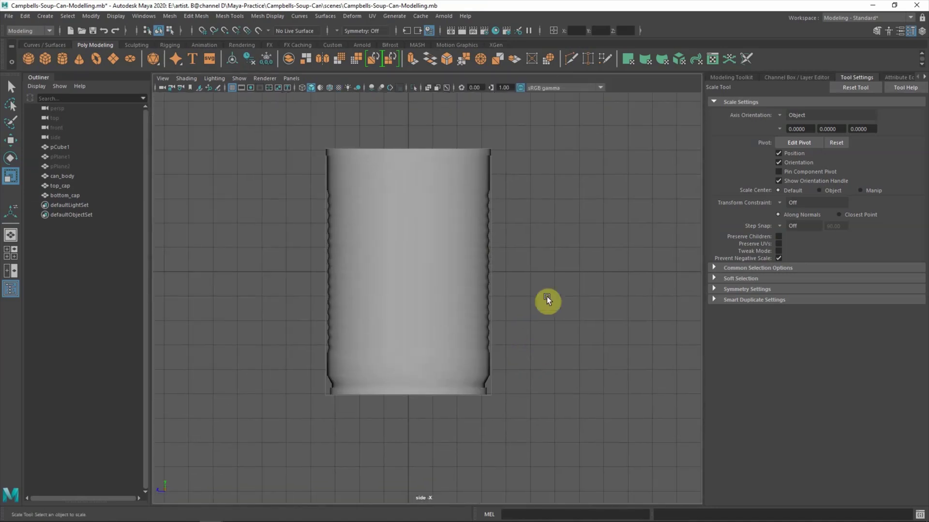
Step: Select the can body and both caps and frame the whole can in every view
left_click_drag(297, 128, 574, 421)
left_click(574, 422)
key("space")
key("shift+a")
left_click_drag(524, 217, 522, 242, "alt")
left_click_drag(474, 110, 647, 275)
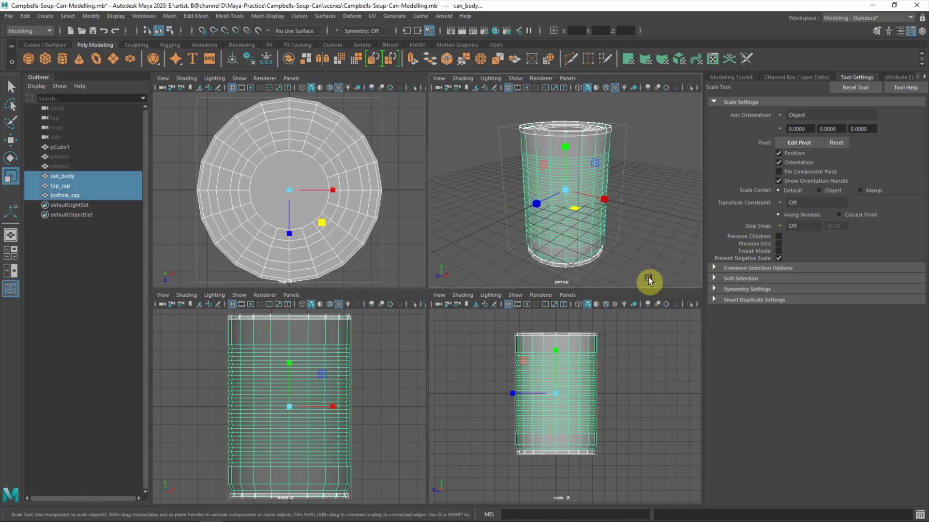
Step: Turn off the grid in the perspective view and hide the reference box pCube1
left_click(508, 87)
left_click(61, 147)
key("h")
left_click_drag(448, 101, 636, 282)
key("q")
left_click_drag(627, 242, 610, 180, "alt")
right_click_drag(609, 181, 595, 240, "alt")
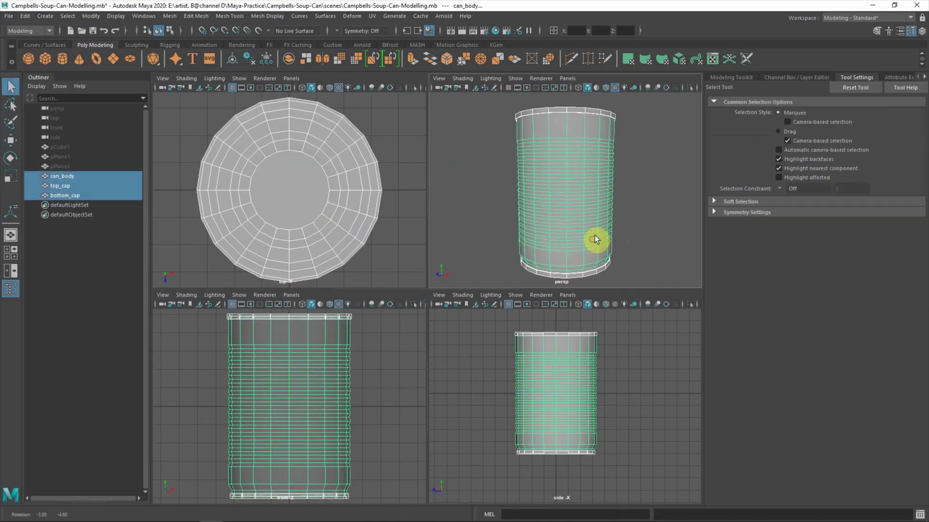
left_click(645, 205)
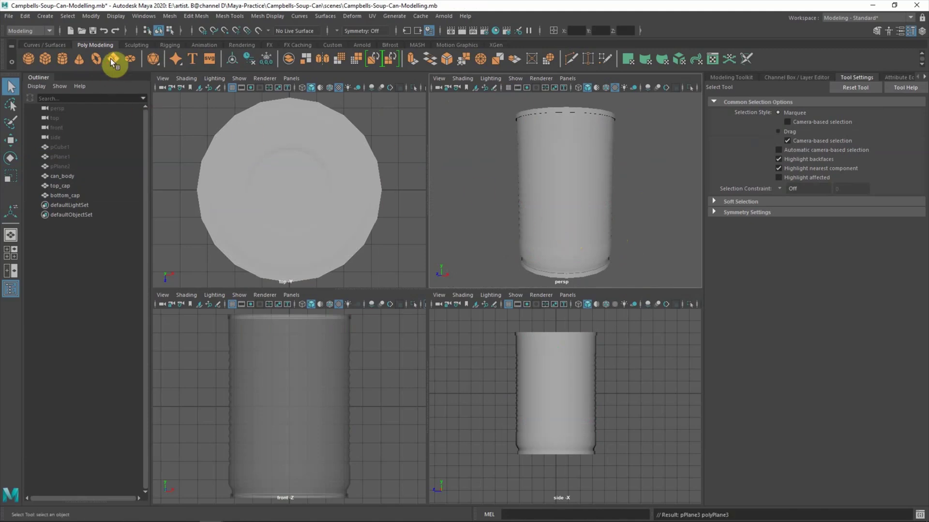
Step: Create a polygon plane for the label with a width of 22.2 and a height of 9.2
key("ctrl+a")
type("22.2")
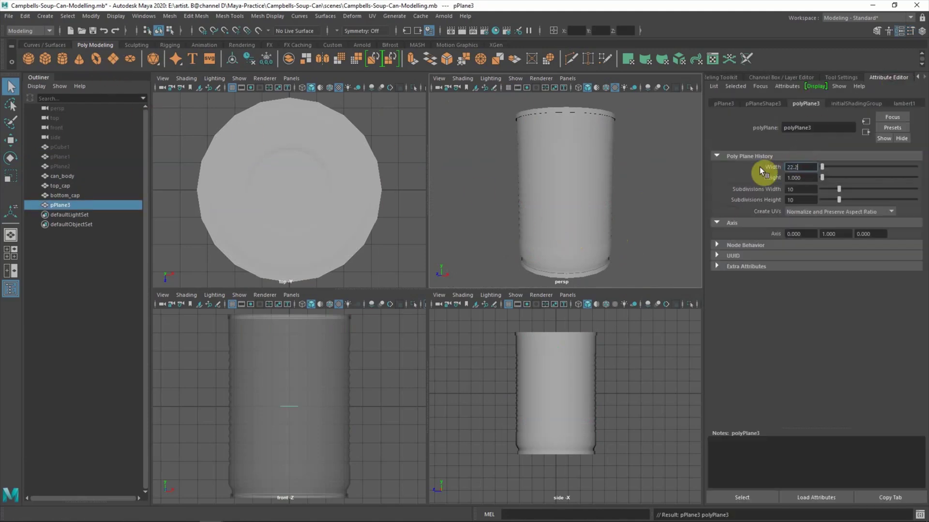
key("Tab")
type("9.2")
key("Return")
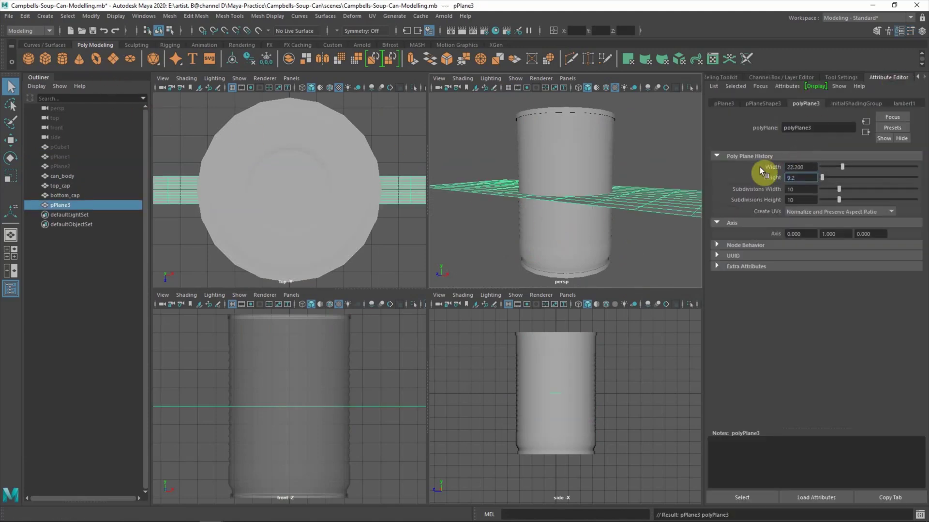
Step: Set the label plane's subdivisions to 80 in width and 3 in height
left_click_drag(532, 167, 540, 172, "alt")
left_click(802, 189)
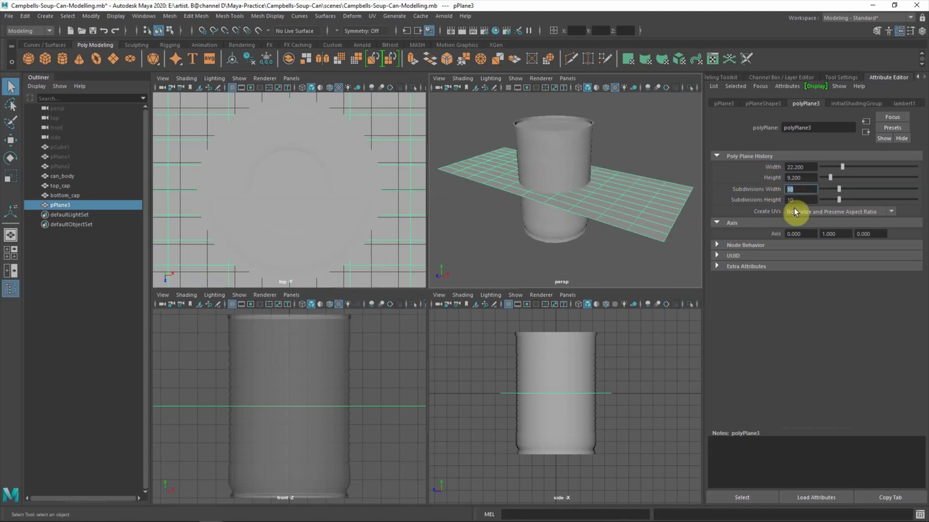
type("80")
key("Return")
left_click(797, 199)
left_click_drag(634, 209, 588, 211, "alt")
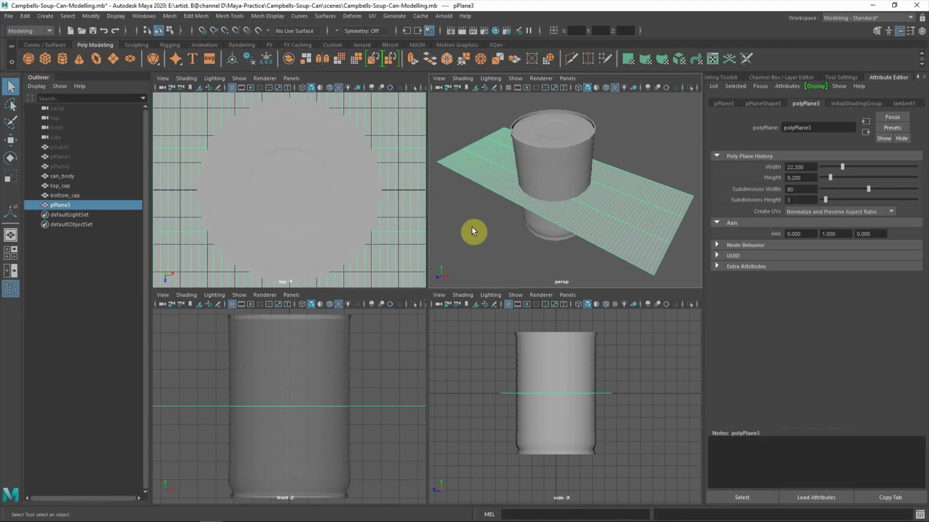
key("w")
left_click_drag(521, 205, 428, 273)
key("f")
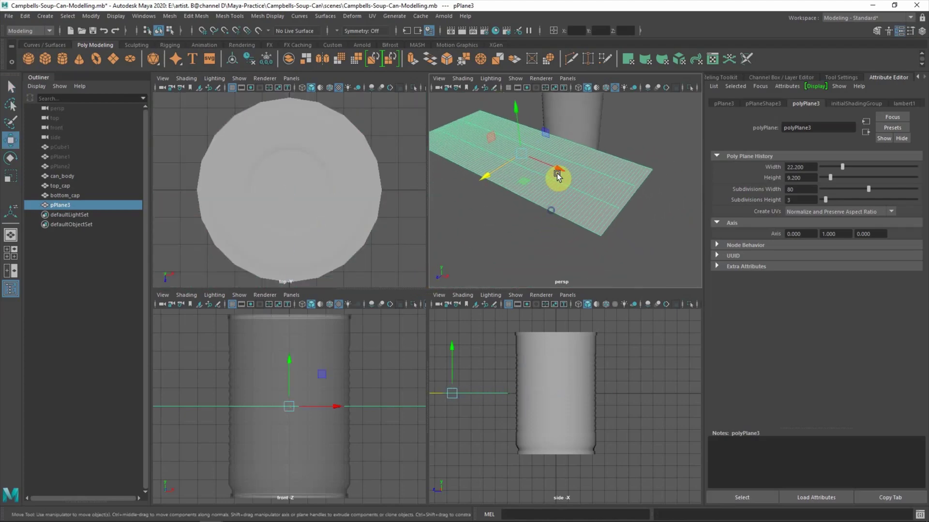
key("g")
key("f")
key("alt+b")
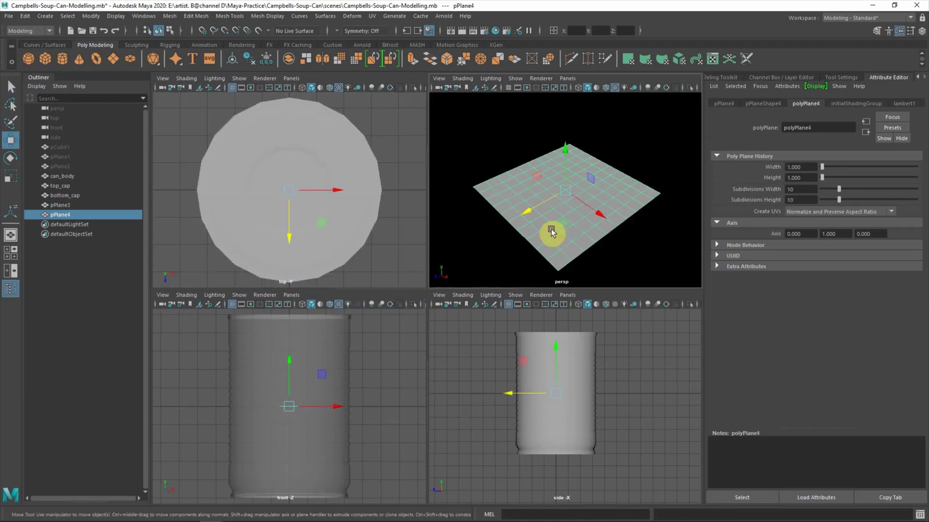
key("ctrl+z")
key("ctrl+z")
key("ctrl+z")
Step: Move the label plane forward along Z so it lies in front of the can
key("f")
left_click_drag(529, 215, 459, 267)
key("space")
middle_click_drag(498, 266, 552, 232, "alt")
left_click(574, 287)
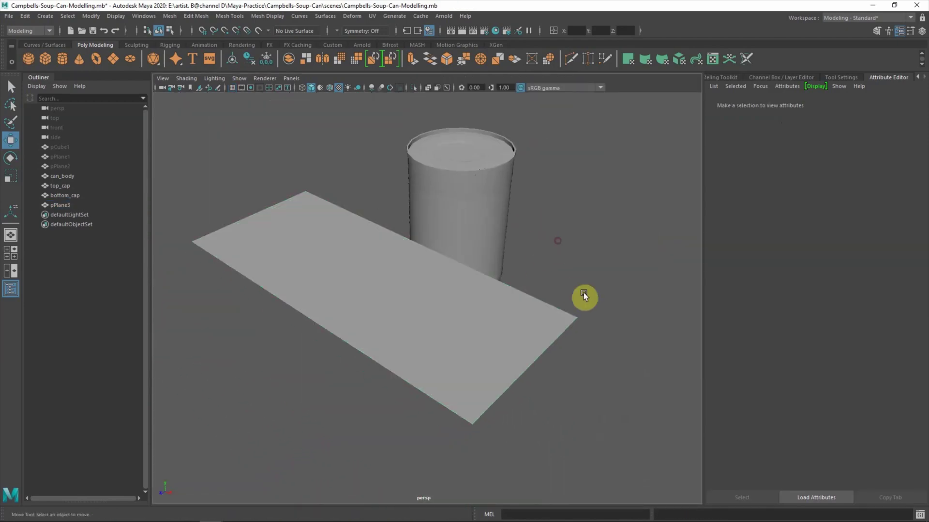
left_click_drag(575, 286, 600, 278, "alt")
key("ctrl+z")
Step: Assign a new material named Label to the label plane
right_click_drag(335, 231, 353, 474)
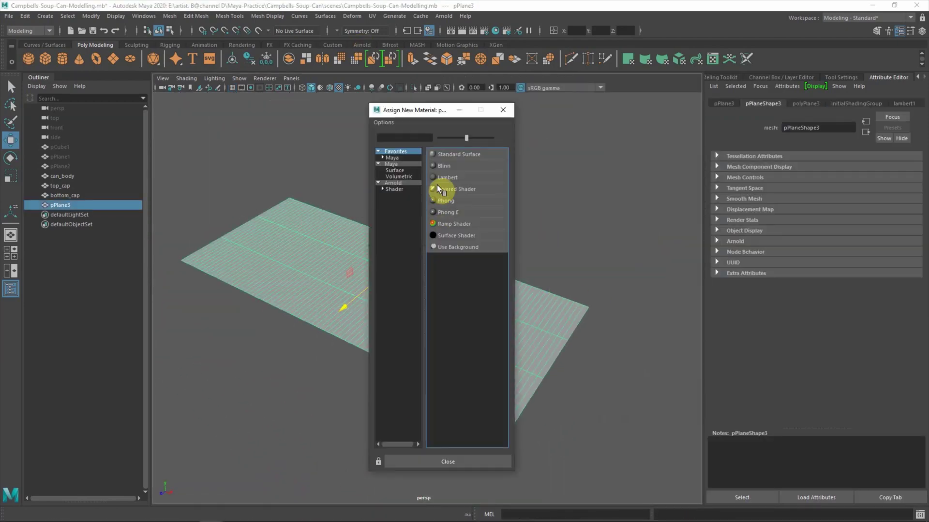
left_click(439, 189)
type("Label")
key("Return")
Step: Connect a file texture to the Label material's colour and load the Campbell's tomato soup label image
left_click(911, 213)
left_click(195, 203)
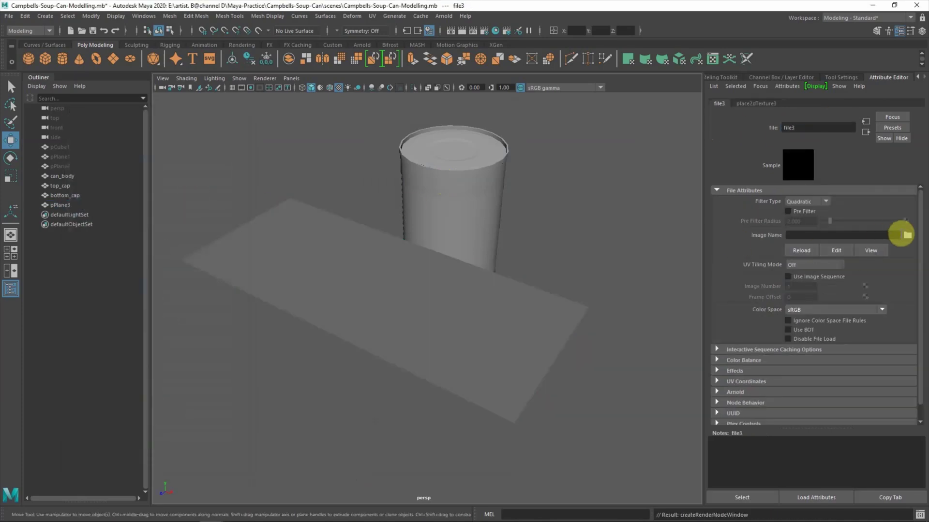
left_click(906, 235)
left_click(238, 166)
left_click(556, 401)
Step: Move the label plane's UVs with grid snapping in the UV Editor so the layout covers the full label image
left_click(422, 306)
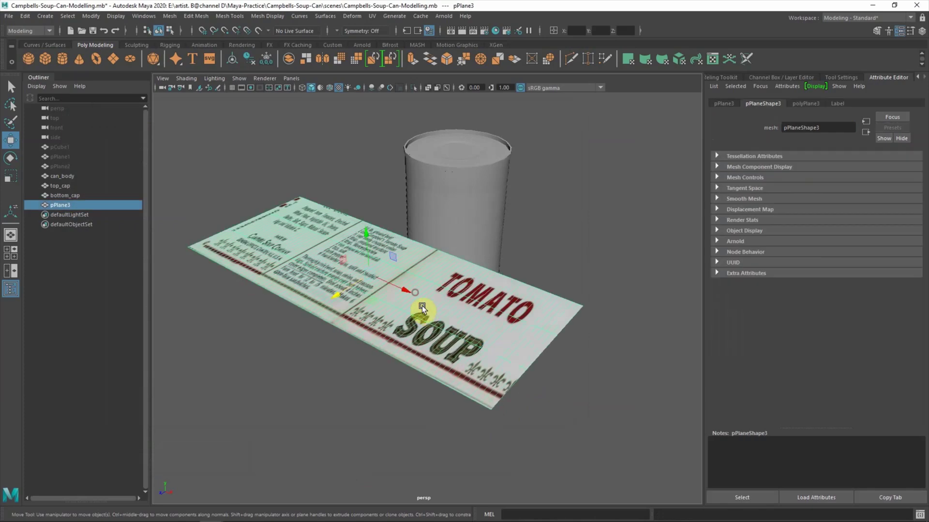
left_click(372, 16)
left_click(382, 27)
left_click_drag(412, 120, 562, 96)
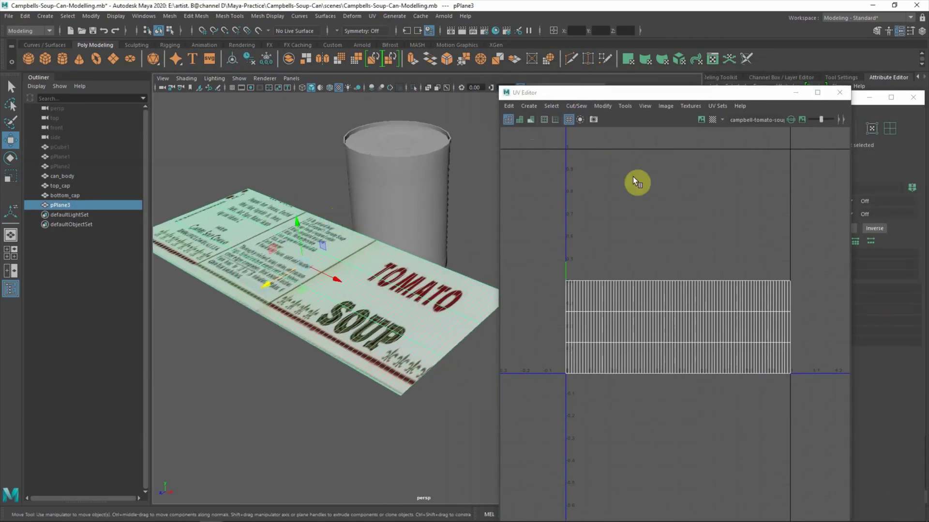
left_click(700, 120)
right_click_drag(679, 302, 669, 322)
left_click(202, 31)
left_click_drag(678, 256, 678, 103)
left_click(839, 93)
Step: Rotate the label plane upright so the artwork faces forward
left_click_drag(640, 182, 485, 244, "alt")
left_click(486, 244)
key("e")
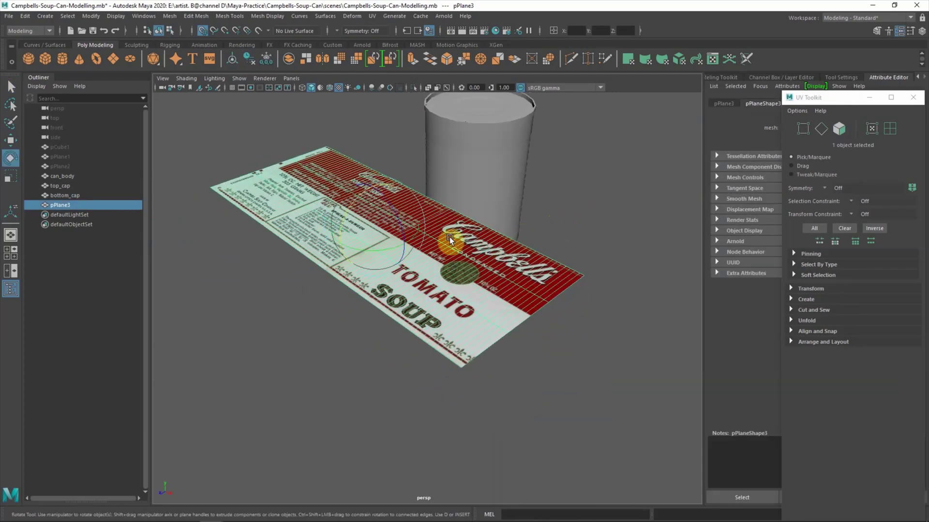
left_click_drag(353, 208, 357, 264)
left_click(387, 307)
left_click_drag(387, 308, 330, 321, "alt")
Step: Move the upright label plane back toward the can in the top view
scroll(330, 321, "down", 4)
key("space")
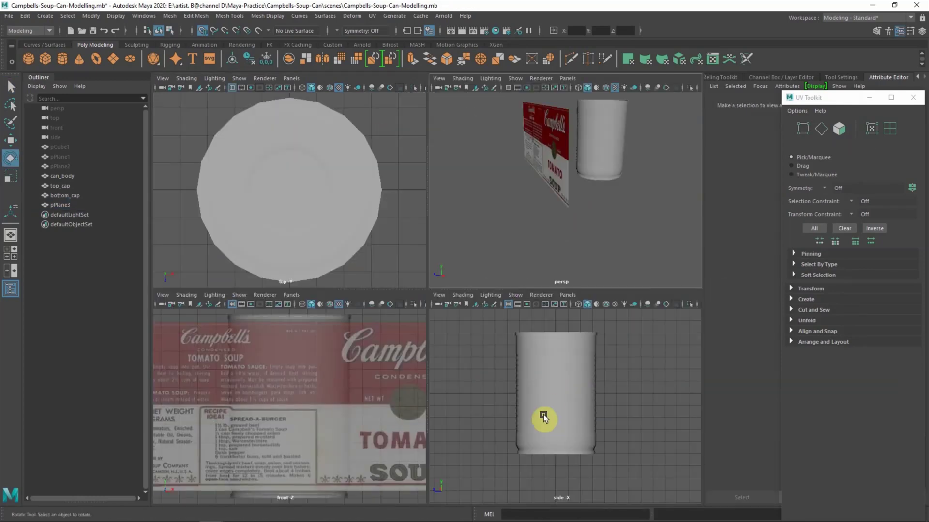
scroll(343, 249, "down", 5)
left_click(537, 136)
middle_click_drag(341, 253, 348, 190, "alt")
key("w")
left_click_drag(296, 279, 315, 216)
Step: Align the label plane with the front edge of the can body in the side view
key("space")
scroll(334, 266, "up", 3)
left_click_drag(333, 280, 359, 280)
scroll(390, 256, "up", 2)
middle_click_drag(390, 257, 366, 361, "alt")
left_click_drag(326, 377, 319, 378)
left_click(336, 326)
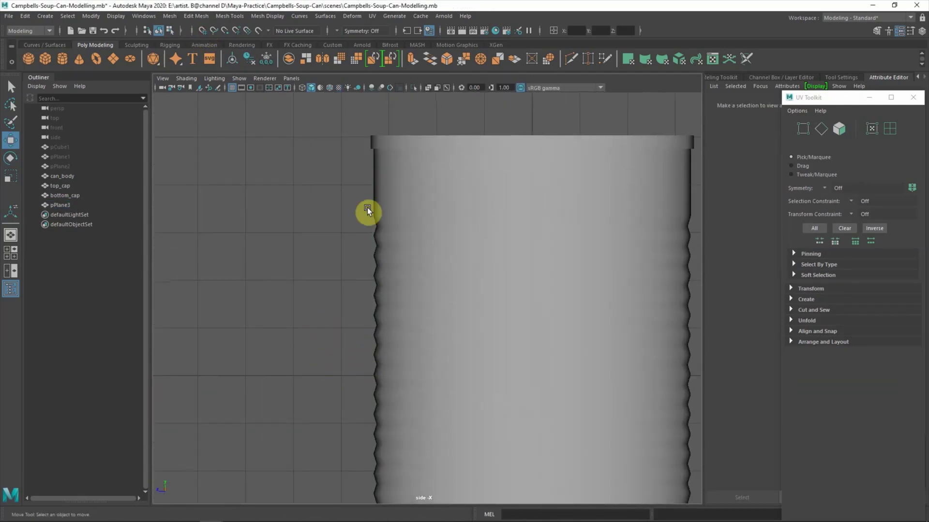
key("space")
key("space")
Step: Close the UV Toolkit and add a nonlinear Bend deformer to the label plane
left_click_drag(520, 164, 440, 315, "alt")
left_click(498, 288)
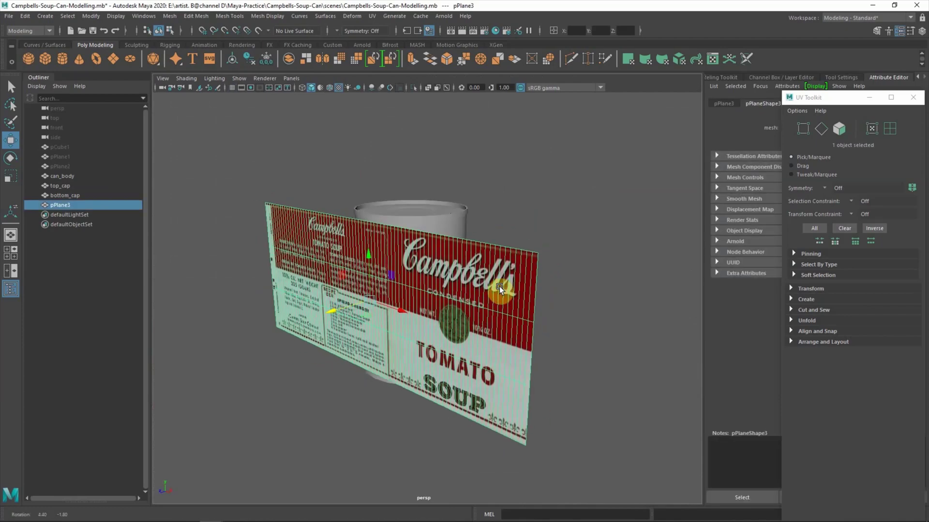
left_click(352, 16)
left_click(909, 95)
left_click(913, 97)
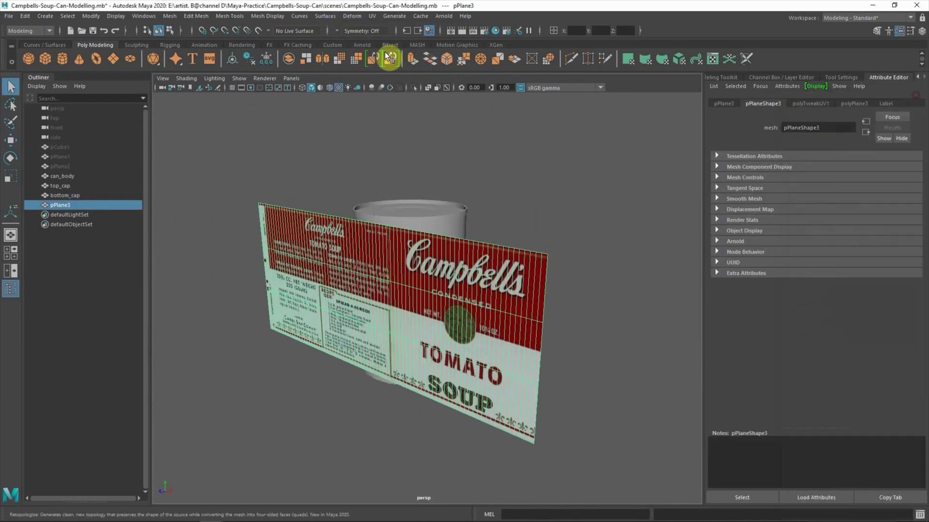
left_click(352, 16)
mouse_move(387, 171)
left_click(482, 171)
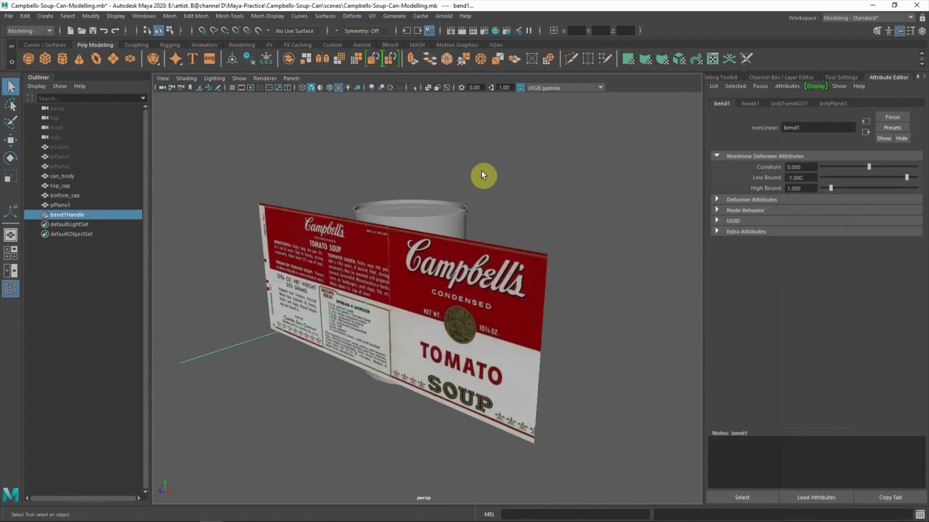
Step: Rotate the bend handle so it runs horizontally along the label's width
left_click(227, 378)
left_click_drag(241, 373, 194, 317)
key("e")
left_click_drag(349, 315, 399, 323)
Step: Set the bend's curvature to 180 to wrap the label around the can, and check the seam
left_click_drag(307, 369, 324, 378, "alt")
key("q")
left_click(826, 103)
left_click_drag(869, 166, 924, 174)
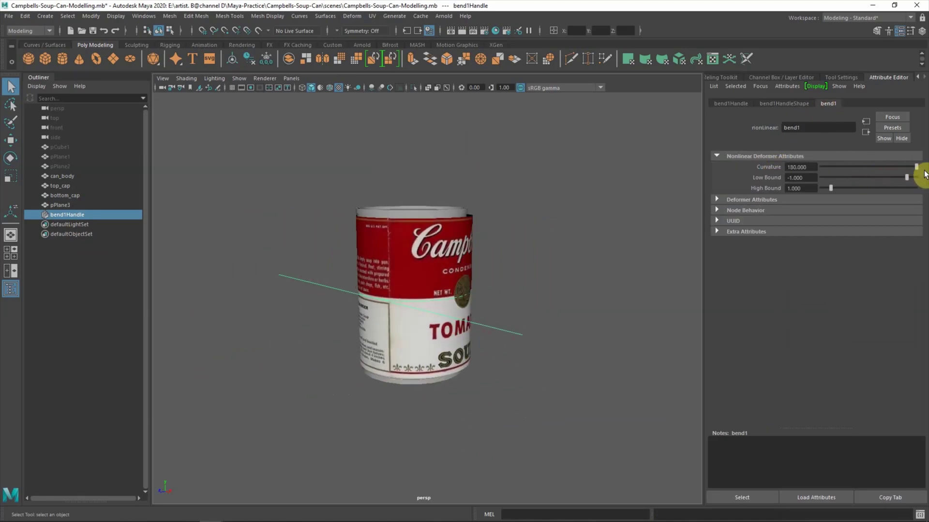
left_click_drag(572, 209, 508, 224, "alt")
right_click_drag(508, 224, 533, 303, "alt")
left_click_drag(533, 302, 477, 293, "alt")
right_click_drag(476, 293, 513, 295, "alt")
left_click_drag(825, 170, 370, 198, "alt")
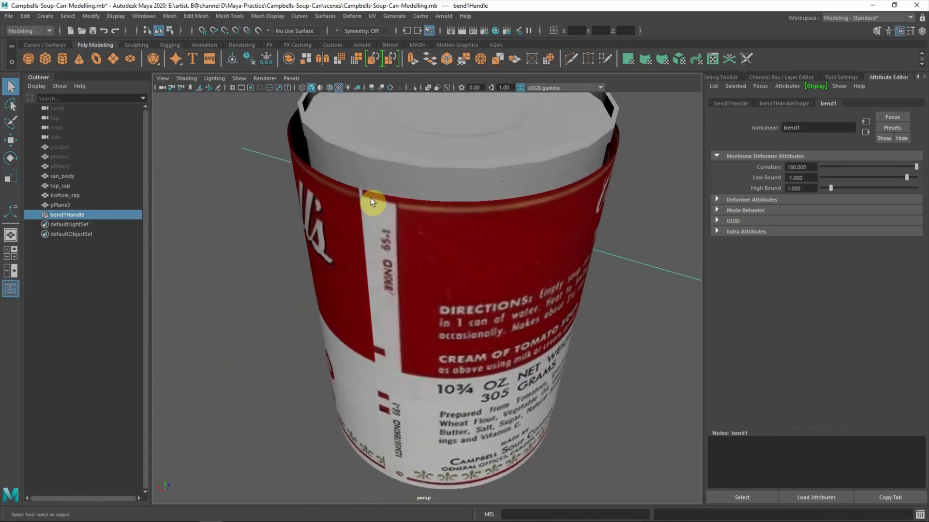
Step: Raise the bend's curvature to about 188.56, set its high bound to 0.9, and display wireframe over the shaded can
left_click_drag(916, 166, 881, 169)
type("5")
key("Return")
left_click_drag(832, 189, 829, 197)
mouse_move(473, 228)
left_mouse_down("alt")
mouse_move(498, 208)
mouse_move(368, 237)
left_mouse_up("alt")
left_click(184, 80)
left_click(213, 165)
mouse_move(241, 174)
left_mouse_down("alt")
mouse_move(271, 182)
mouse_move(255, 200)
left_mouse_up("alt")
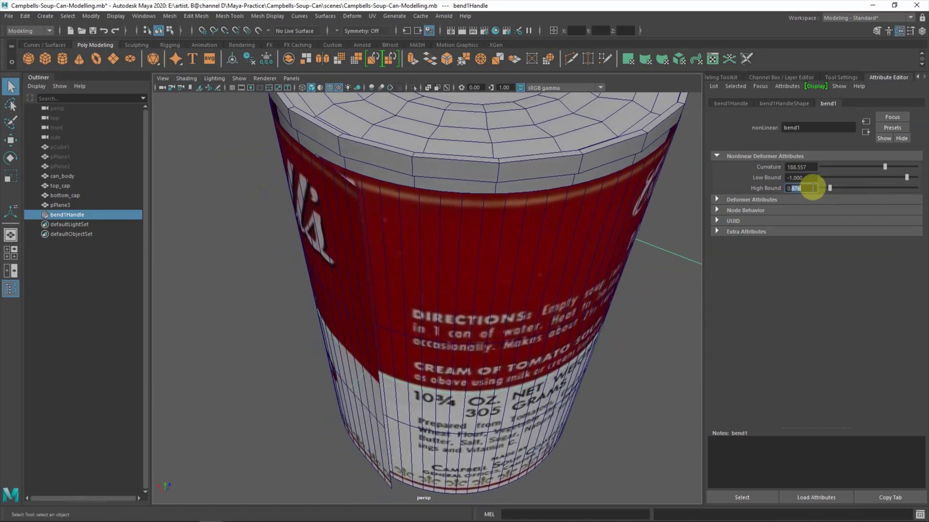
key("Return")
mouse_move(437, 235)
left_mouse_down("alt")
mouse_move(457, 241)
mouse_move(430, 231)
left_mouse_up("alt")
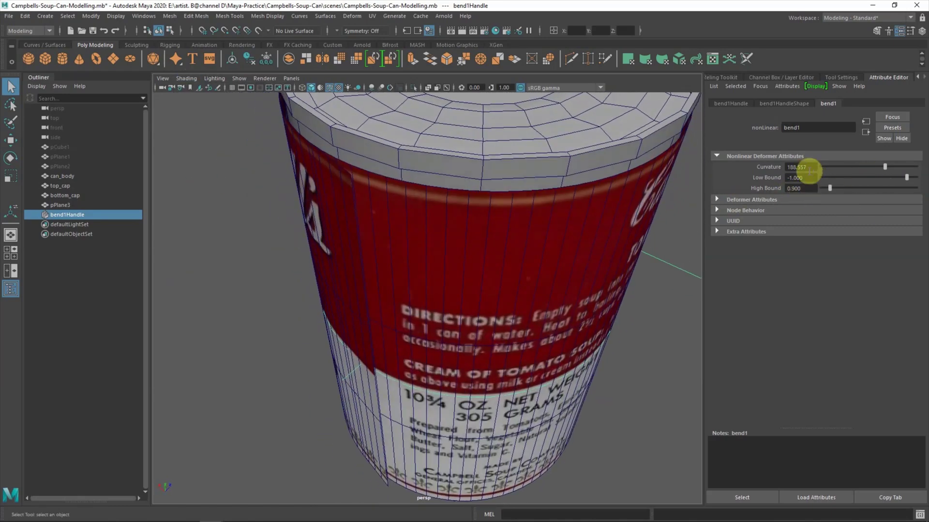
Step: Try a bend curvature of 190, set it to 189, and test a lower high bound at the label seam
type("190")
key("Return")
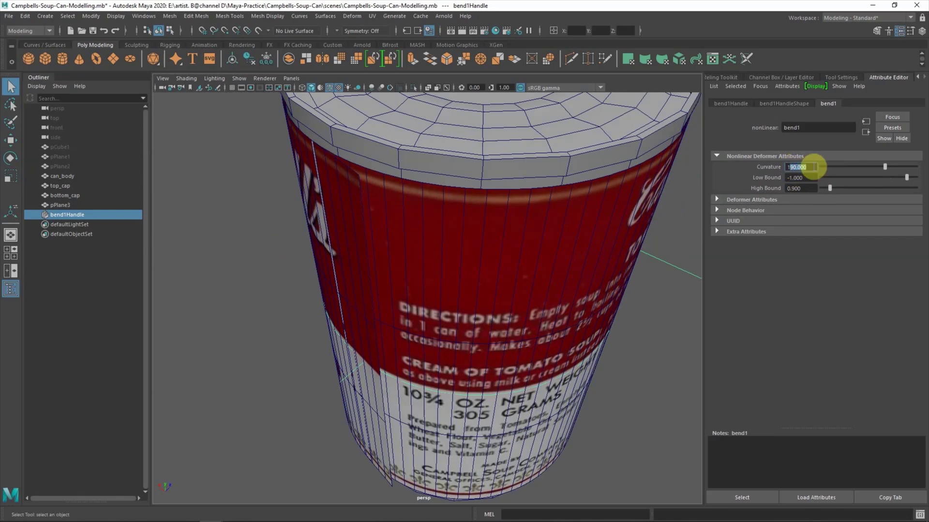
type("189")
key("Return")
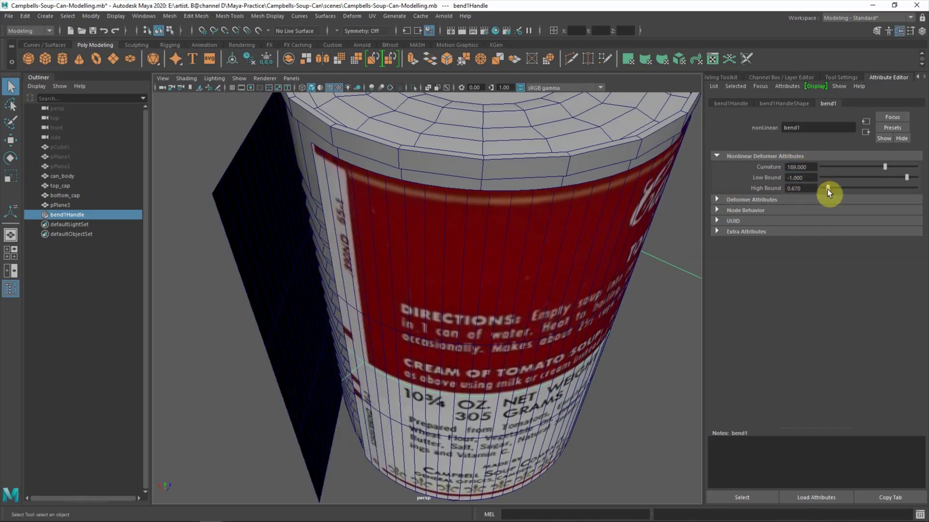
left_click_drag(394, 242, 420, 294, "alt")
Step: Switch the label plane to component selection and pick components along the edge of the open seam
left_click(370, 284)
left_click_drag(358, 274, 338, 217, "alt")
right_click_drag(242, 269, 251, 320)
key("e")
left_click(393, 169)
left_click(362, 169, "shift")
left_click(392, 318, "shift")
key("q")
left_click(375, 309, "shift")
left_click_drag(368, 416, 388, 246, "alt")
Step: Add a second nonlinear Bend deformer to the label plane with curvature -180 and high bound 0
left_click(351, 16)
left_click(487, 172)
left_click_drag(317, 492, 500, 239, "alt")
key("ctrl+z")
left_click_drag(869, 167, 896, 168)
left_click_drag(830, 188, 814, 188)
left_click_drag(898, 168, 835, 171)
Step: Select the first bend handle and readjust its curvature while checking the seam
mouse_move(403, 271)
left_mouse_down("alt")
mouse_move(423, 234)
mouse_move(407, 265)
left_mouse_up("alt")
left_click(63, 215)
left_click(828, 104)
left_click_drag(793, 167, 816, 169)
type("8")
key("Return")
left_click_drag(555, 219, 538, 232, "alt")
Step: Try a different low bound on the second bend and undo the last deformer changes
left_click(856, 103)
key("ctrl+z")
mouse_move(906, 177)
left_mouse_down()
mouse_move(816, 186)
mouse_move(903, 170)
left_mouse_up()
key("ctrl+z")
key("ctrl+z")
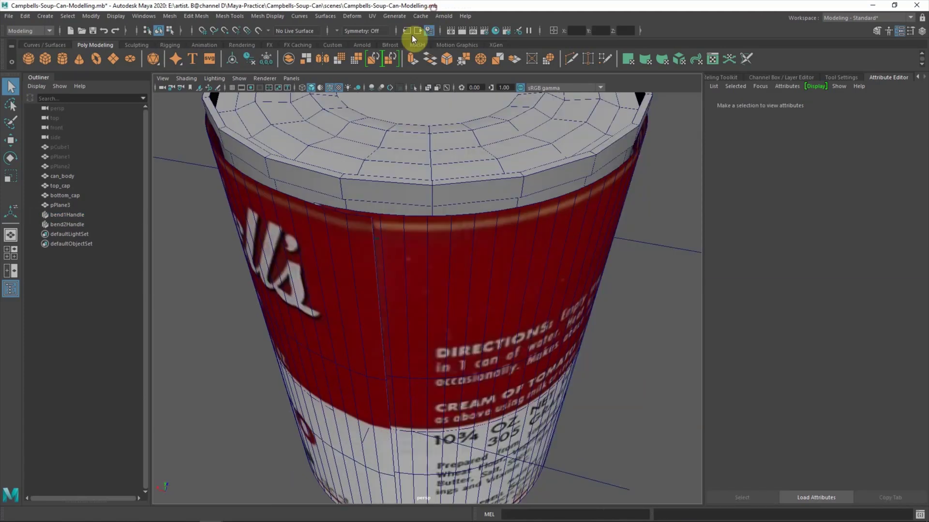
Step: Through the label plane's attributes, set the first bend's curvature to about 187.05 and test the second bend's curvature
left_click(317, 246)
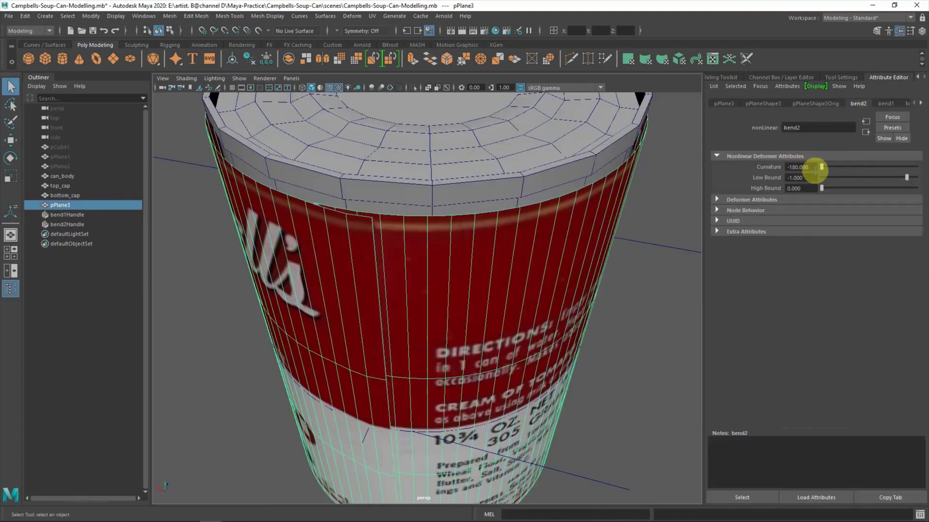
left_click_drag(820, 168, 883, 171)
key("ctrl+z")
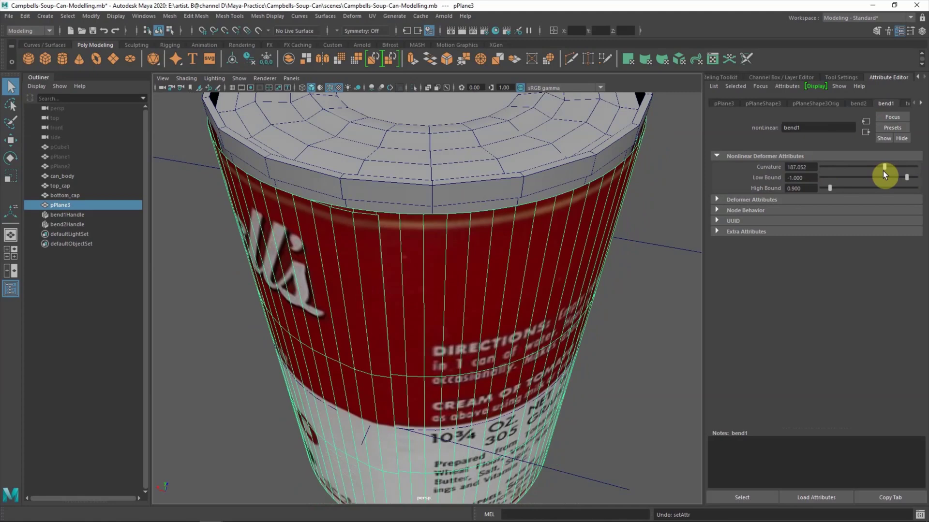
left_click(858, 103)
mouse_move(821, 168)
left_mouse_down()
mouse_move(925, 171)
mouse_move(769, 174)
mouse_move(895, 174)
mouse_move(824, 175)
left_mouse_up()
left_click(858, 103)
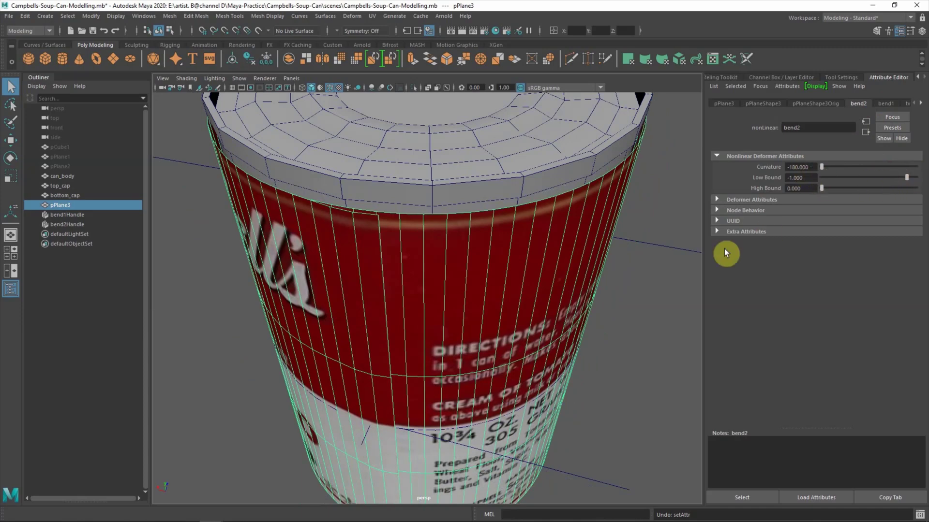
Step: Select the label plane with both bend handles and move them together along Z to line up with the can
left_click(73, 214)
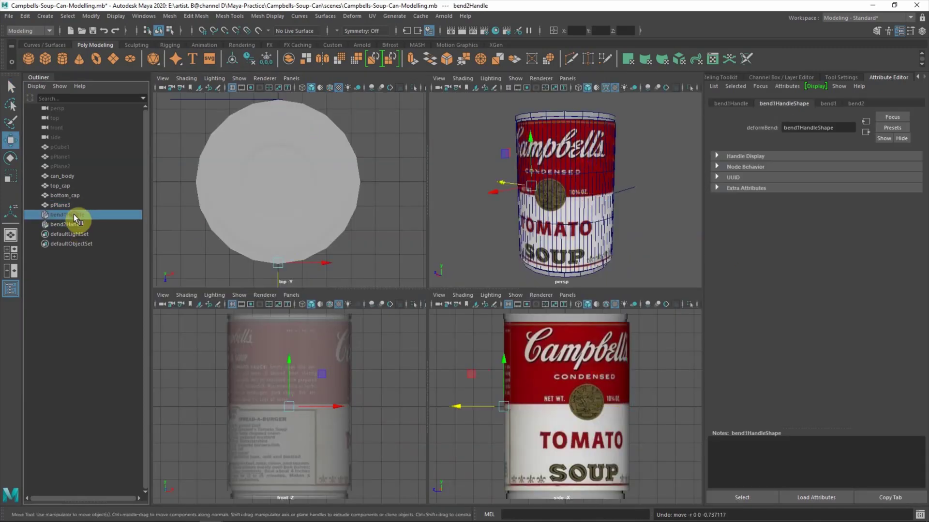
key("h")
left_click(76, 225)
left_click(73, 216, "shift")
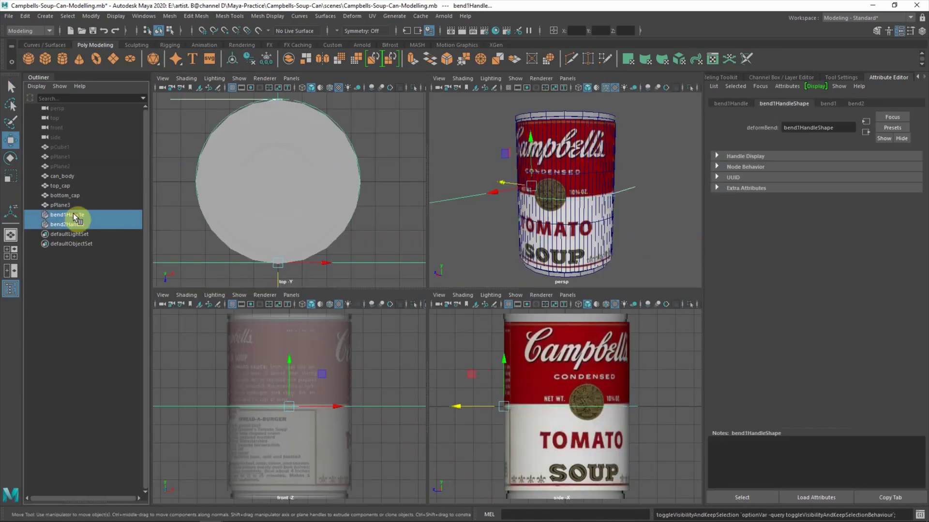
left_click(60, 205, "ctrl")
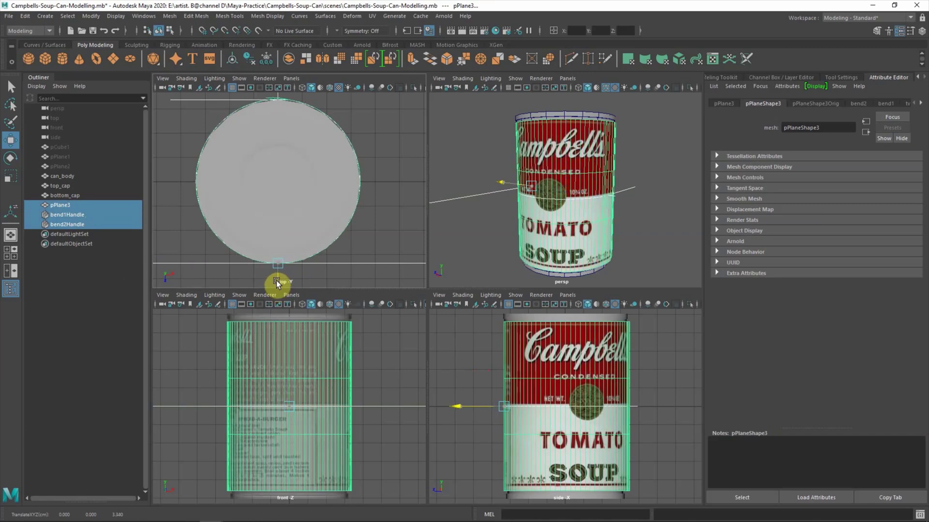
left_click(352, 274)
Step: Make the front view's shading opaque, maximize the perspective view, and check how the label fits around the can
left_click(193, 298)
left_click(195, 393)
left_click_drag(519, 151, 503, 166, "alt")
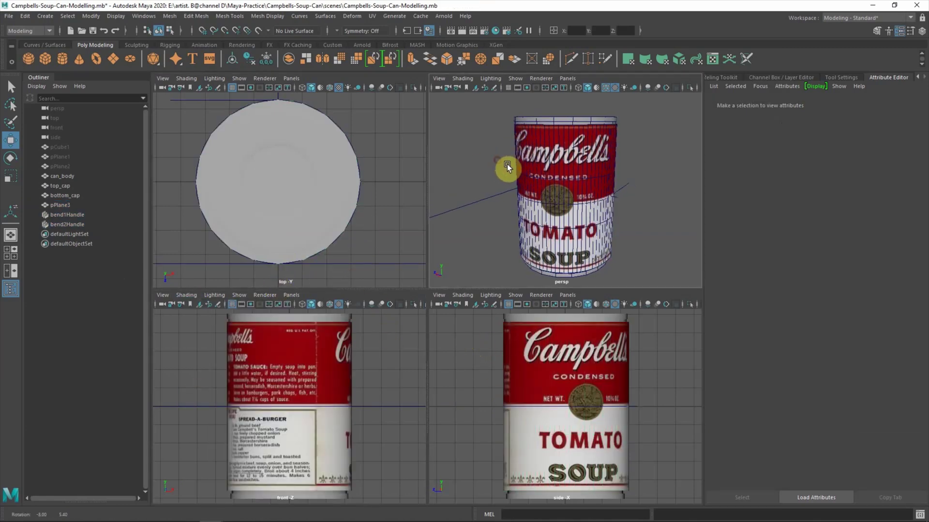
key("e")
key("space")
left_click_drag(494, 231, 359, 250, "alt")
left_click_drag(384, 228, 475, 224, "alt")
Step: Nudge the label plane and both bend handles together slightly to fit the can body, and check the seam
left_click(411, 268)
left_click(203, 226)
left_click_drag(53, 205, 54, 222)
key("w")
left_click_drag(501, 263, 501, 261)
left_click(320, 271)
left_click_drag(324, 290, 396, 295, "alt")
right_click_drag(396, 295, 380, 269, "alt")
left_click_drag(380, 269, 382, 271, "alt")
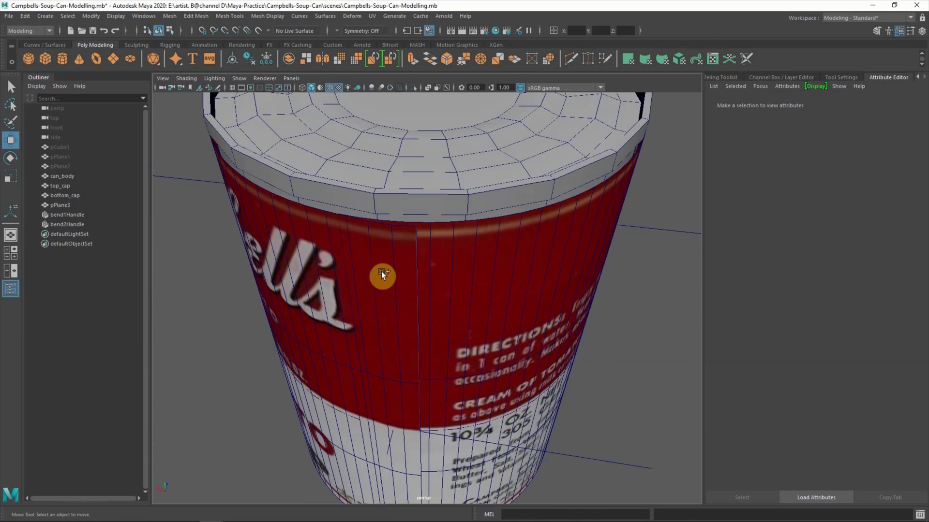